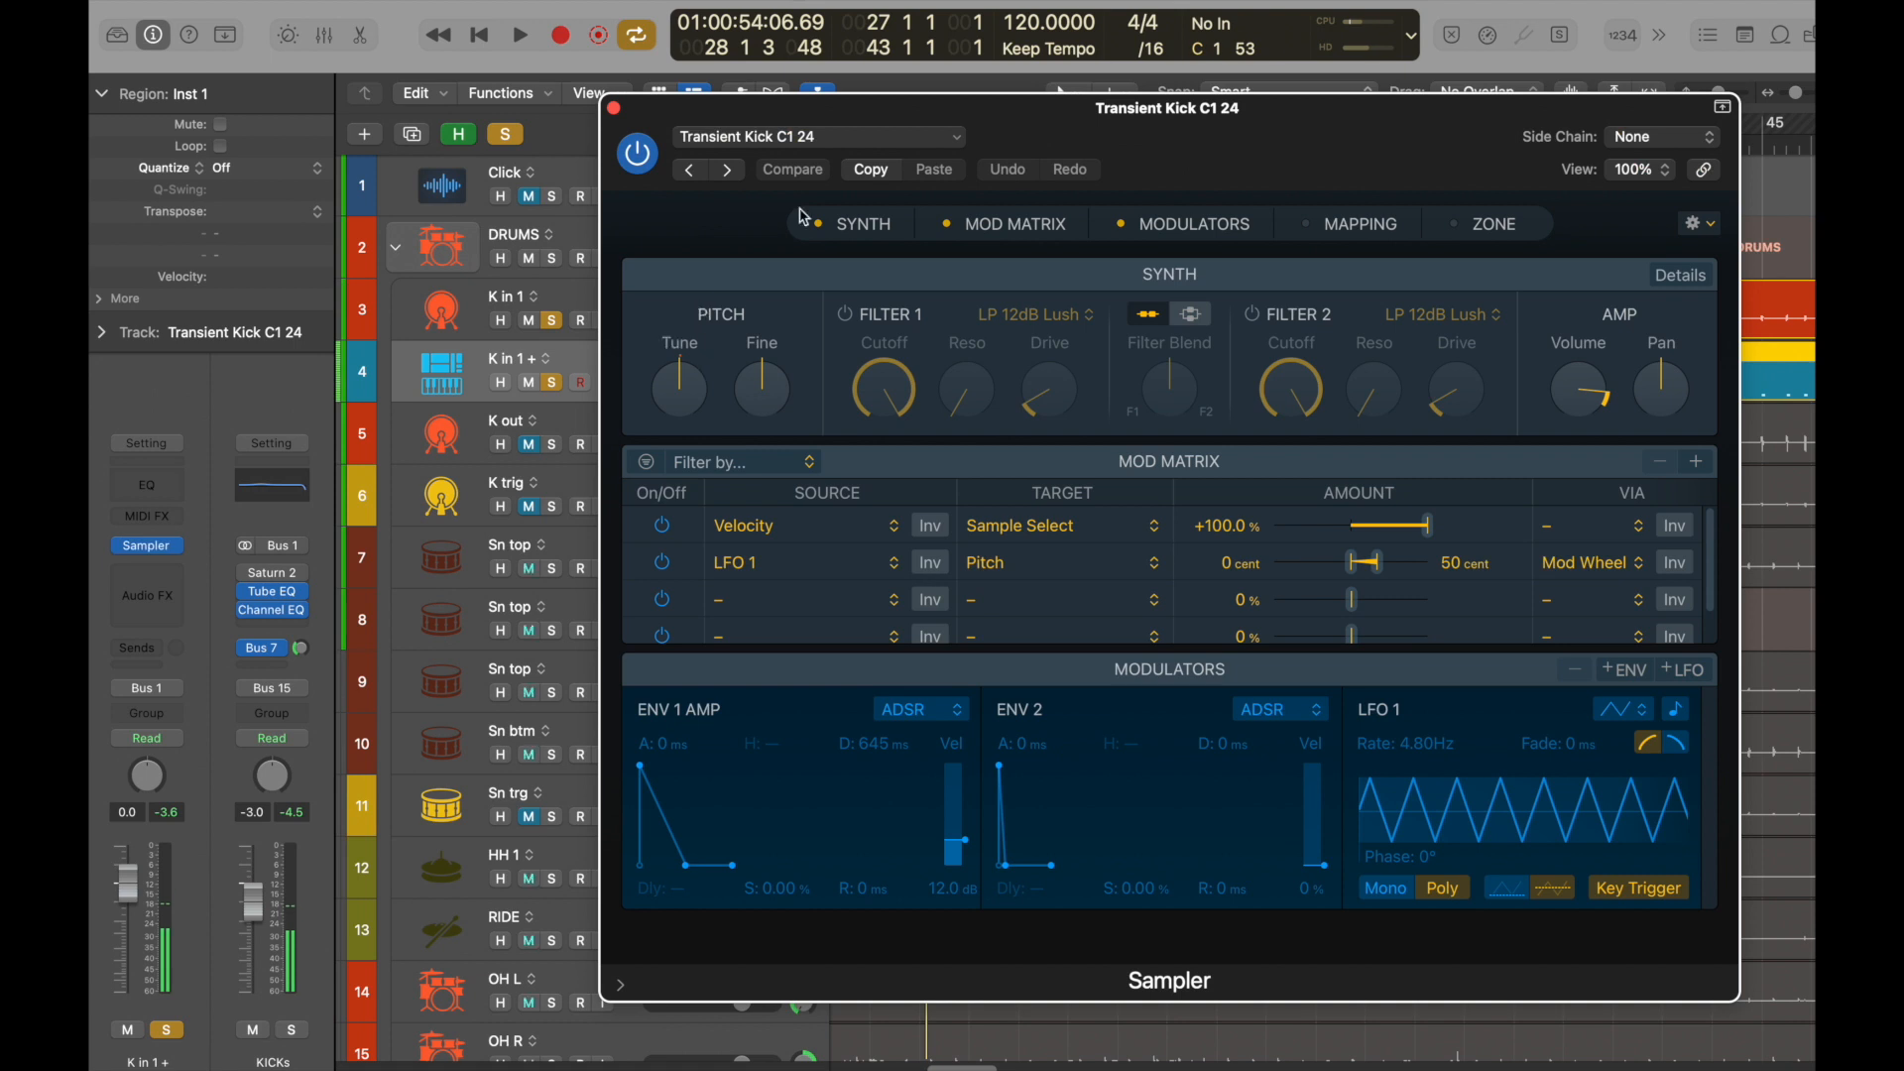
Load the EZ KICKS MENU 1 preset into the Sampler and show its sample mapping.
click(894, 141)
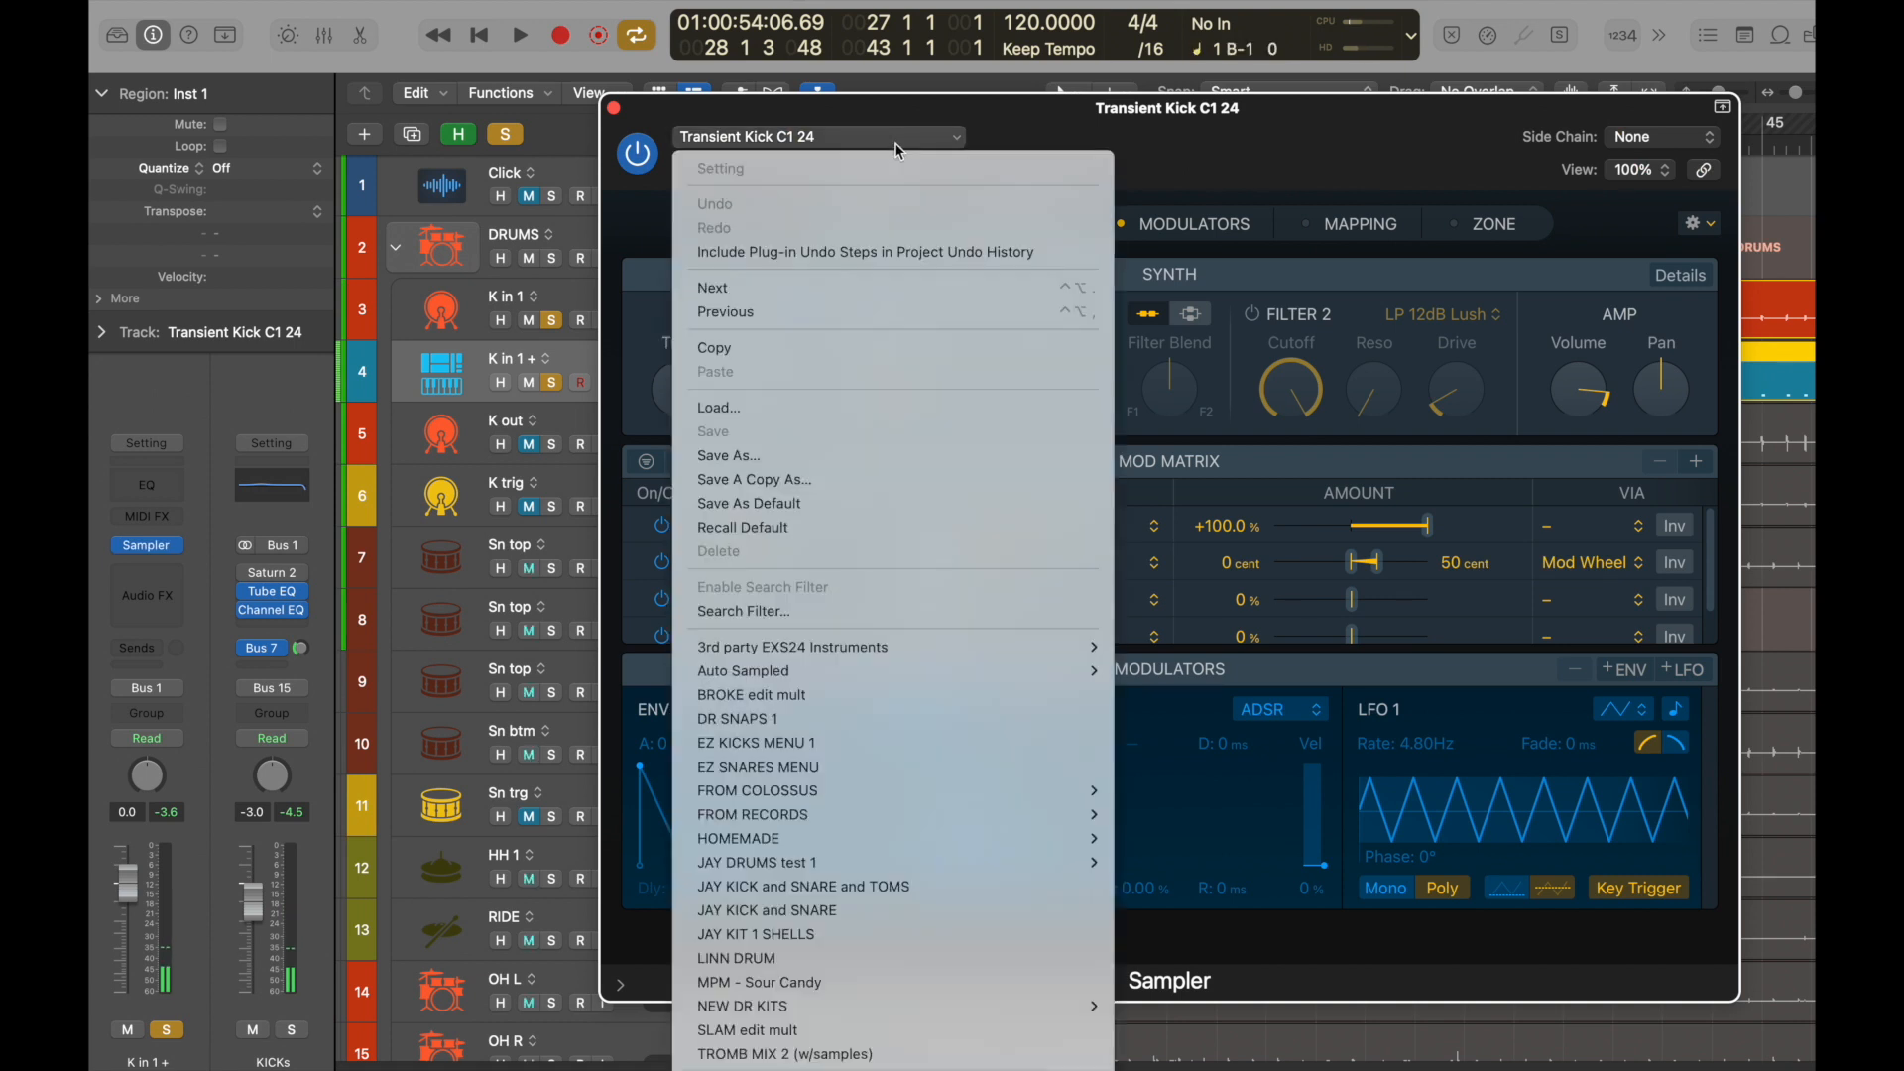
click(960, 741)
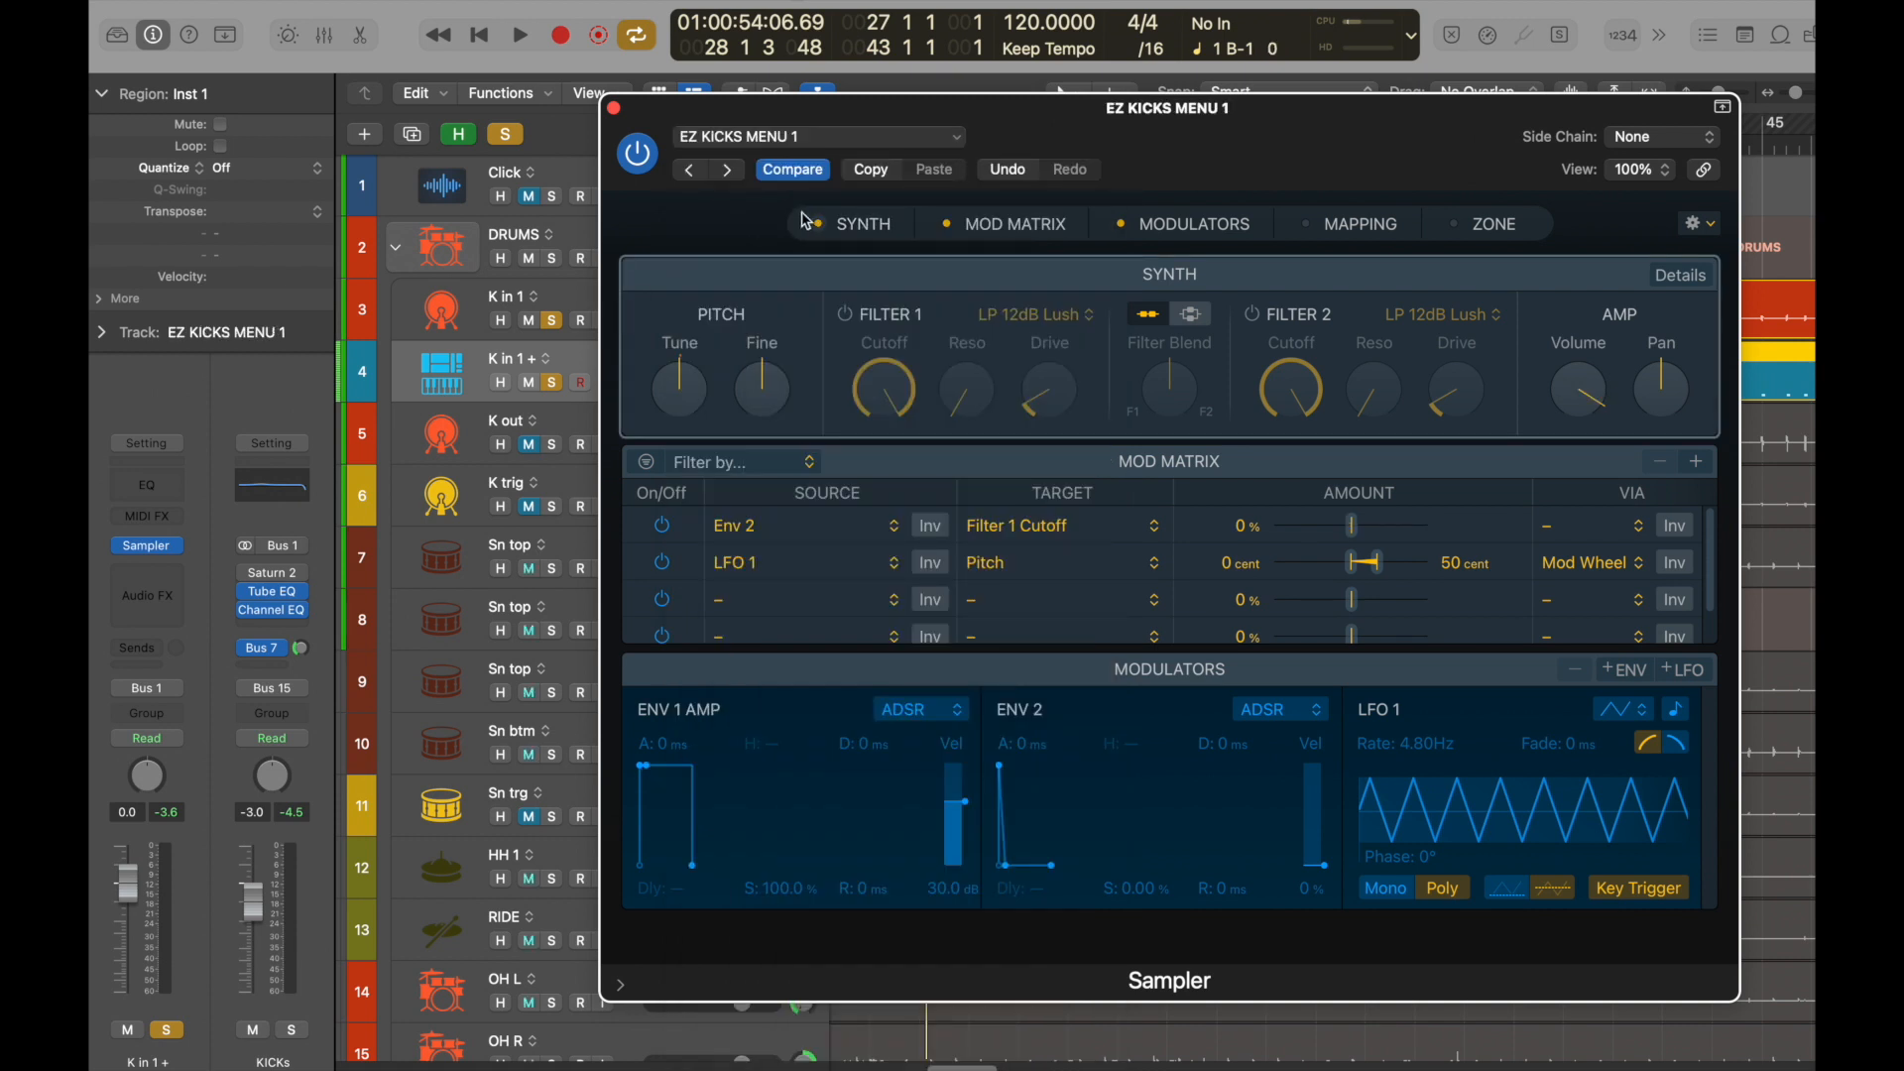
click(1352, 223)
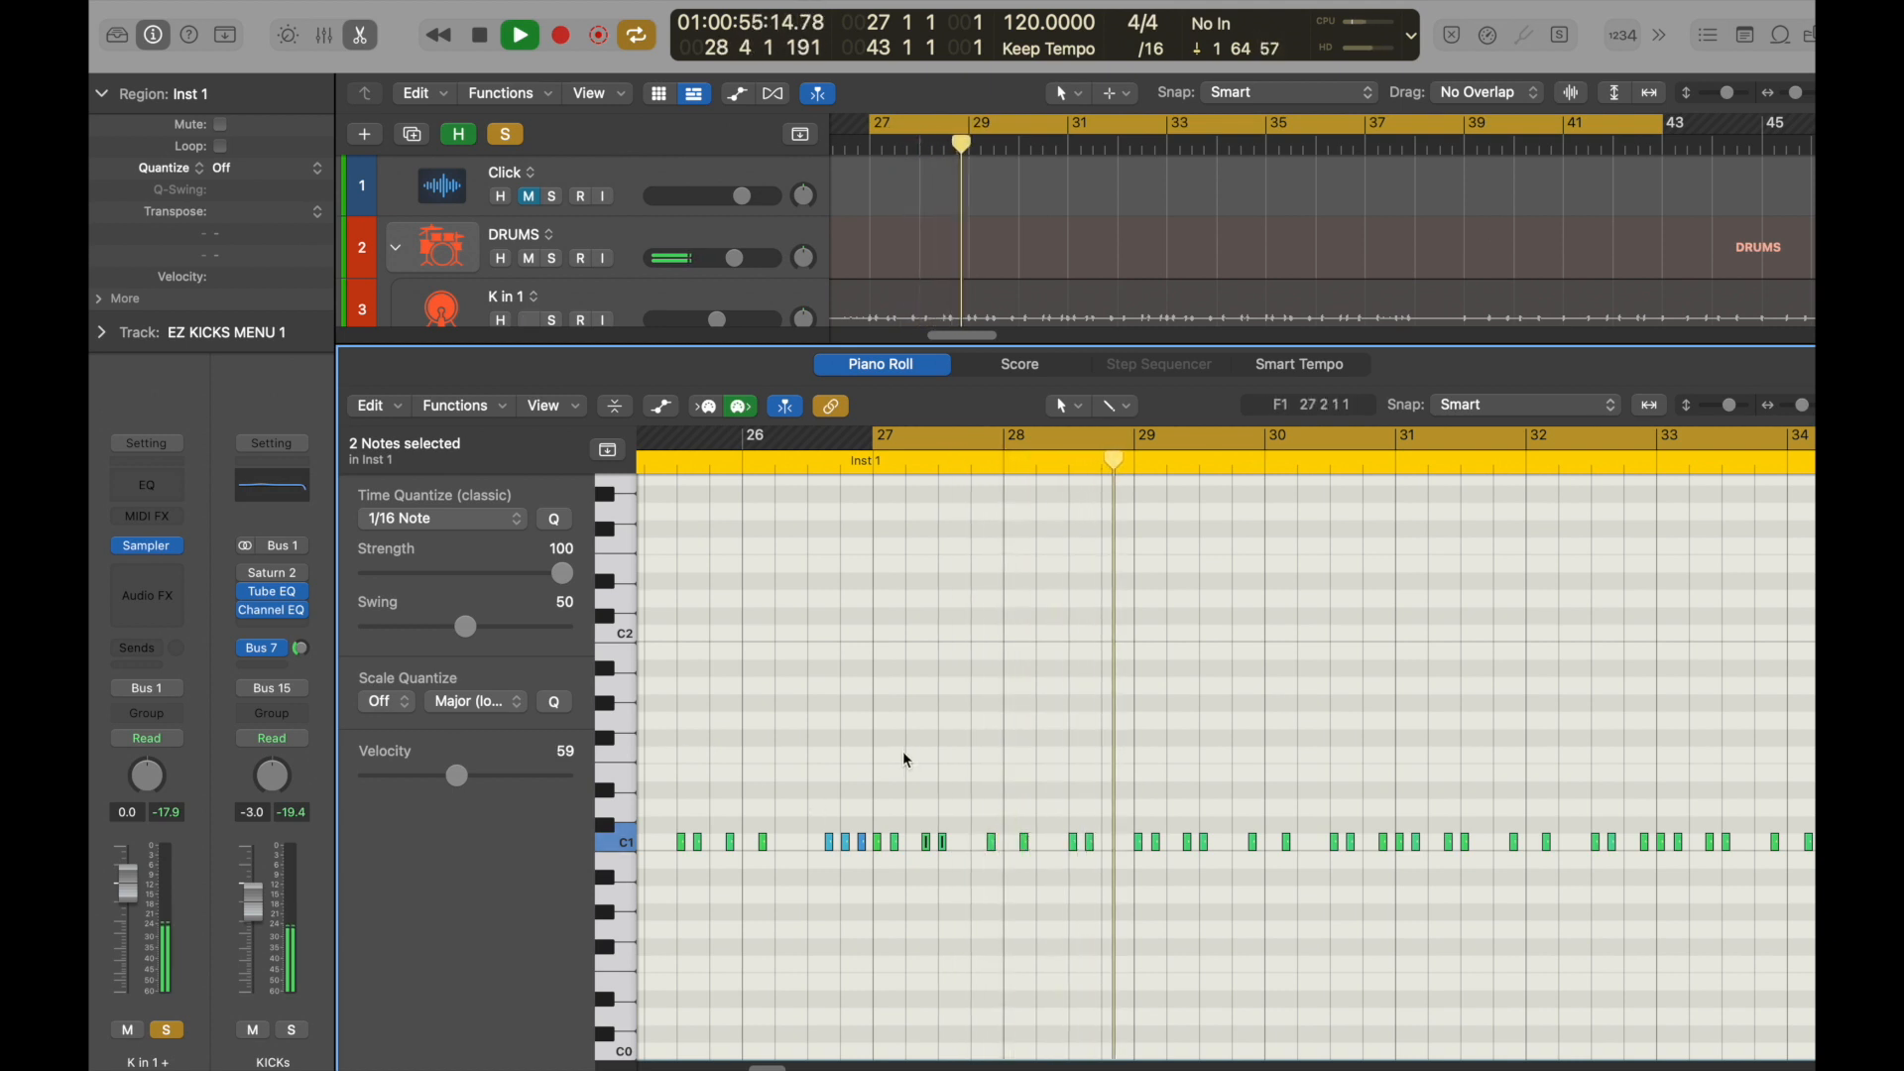
Select all notes in the Inst 1 region and raise the amp volume of its Sampler instrument.
key(super+a)
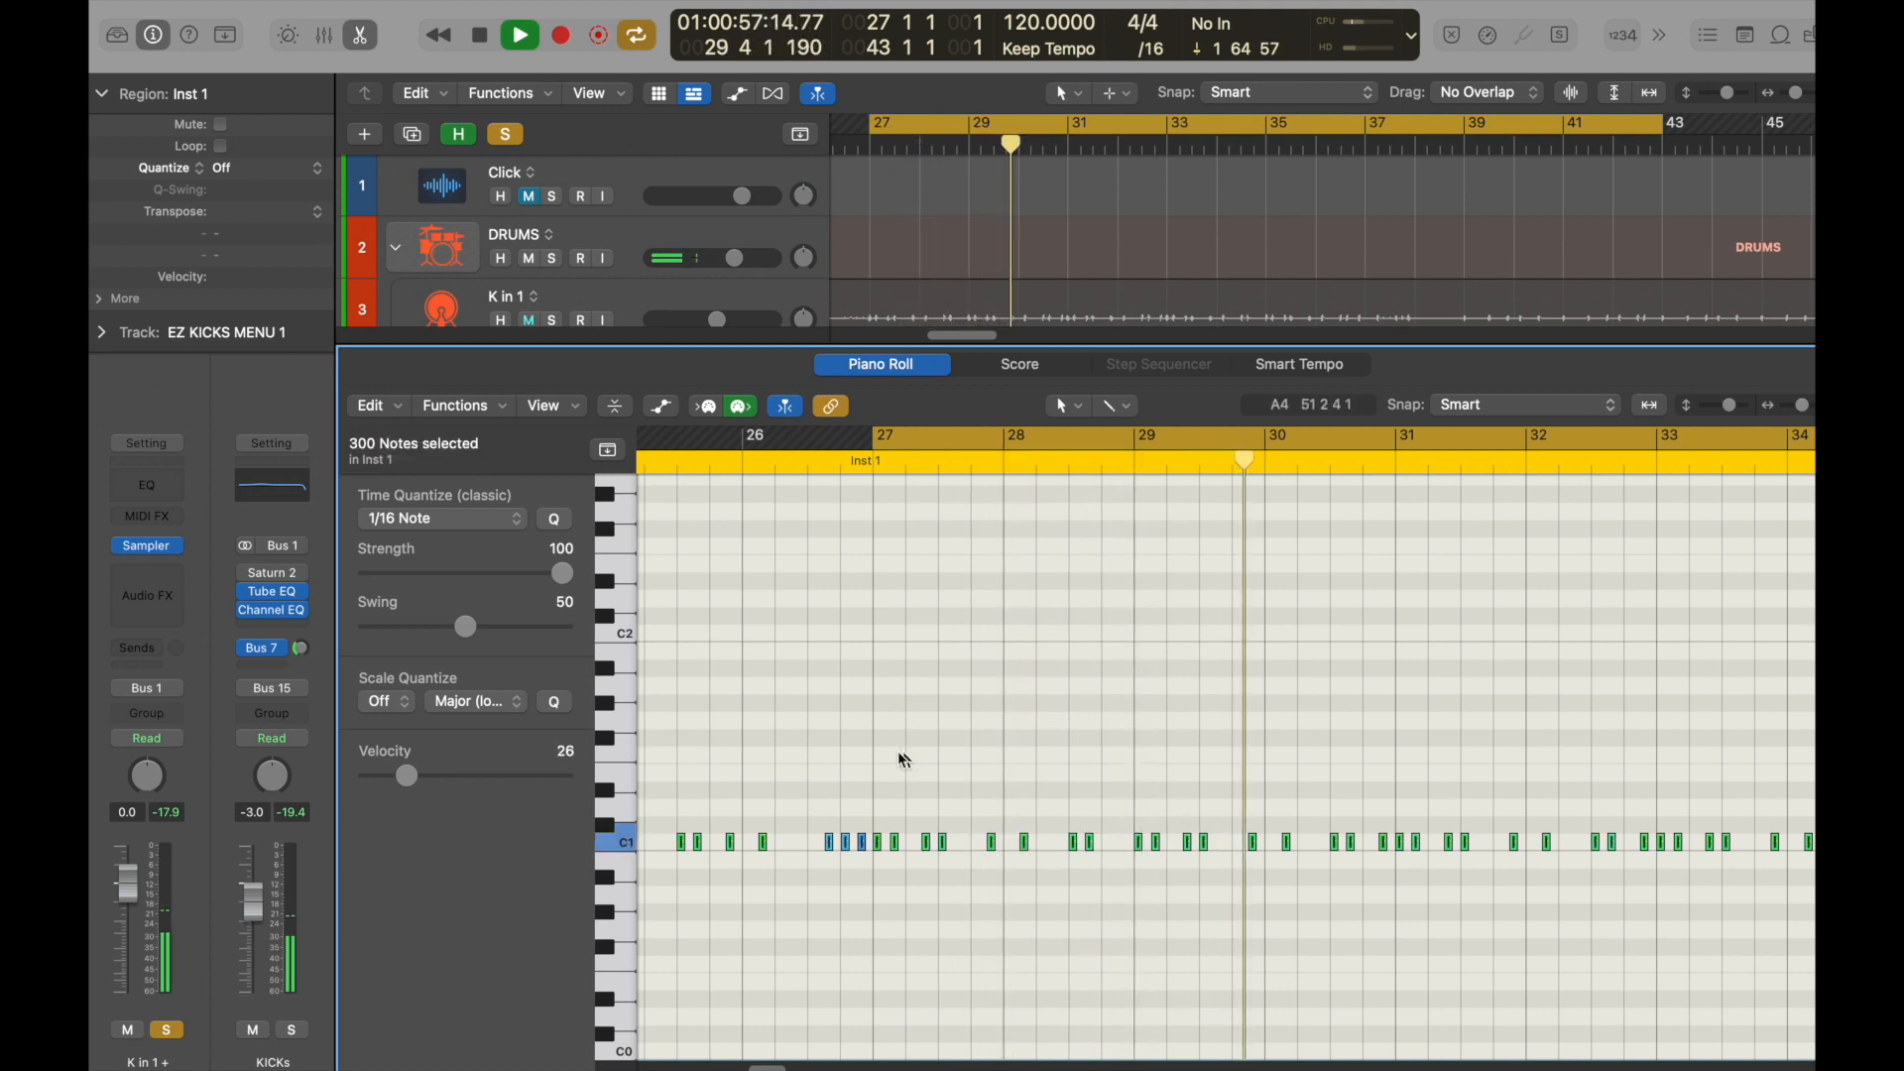
key(space)
mouse_move(162, 547)
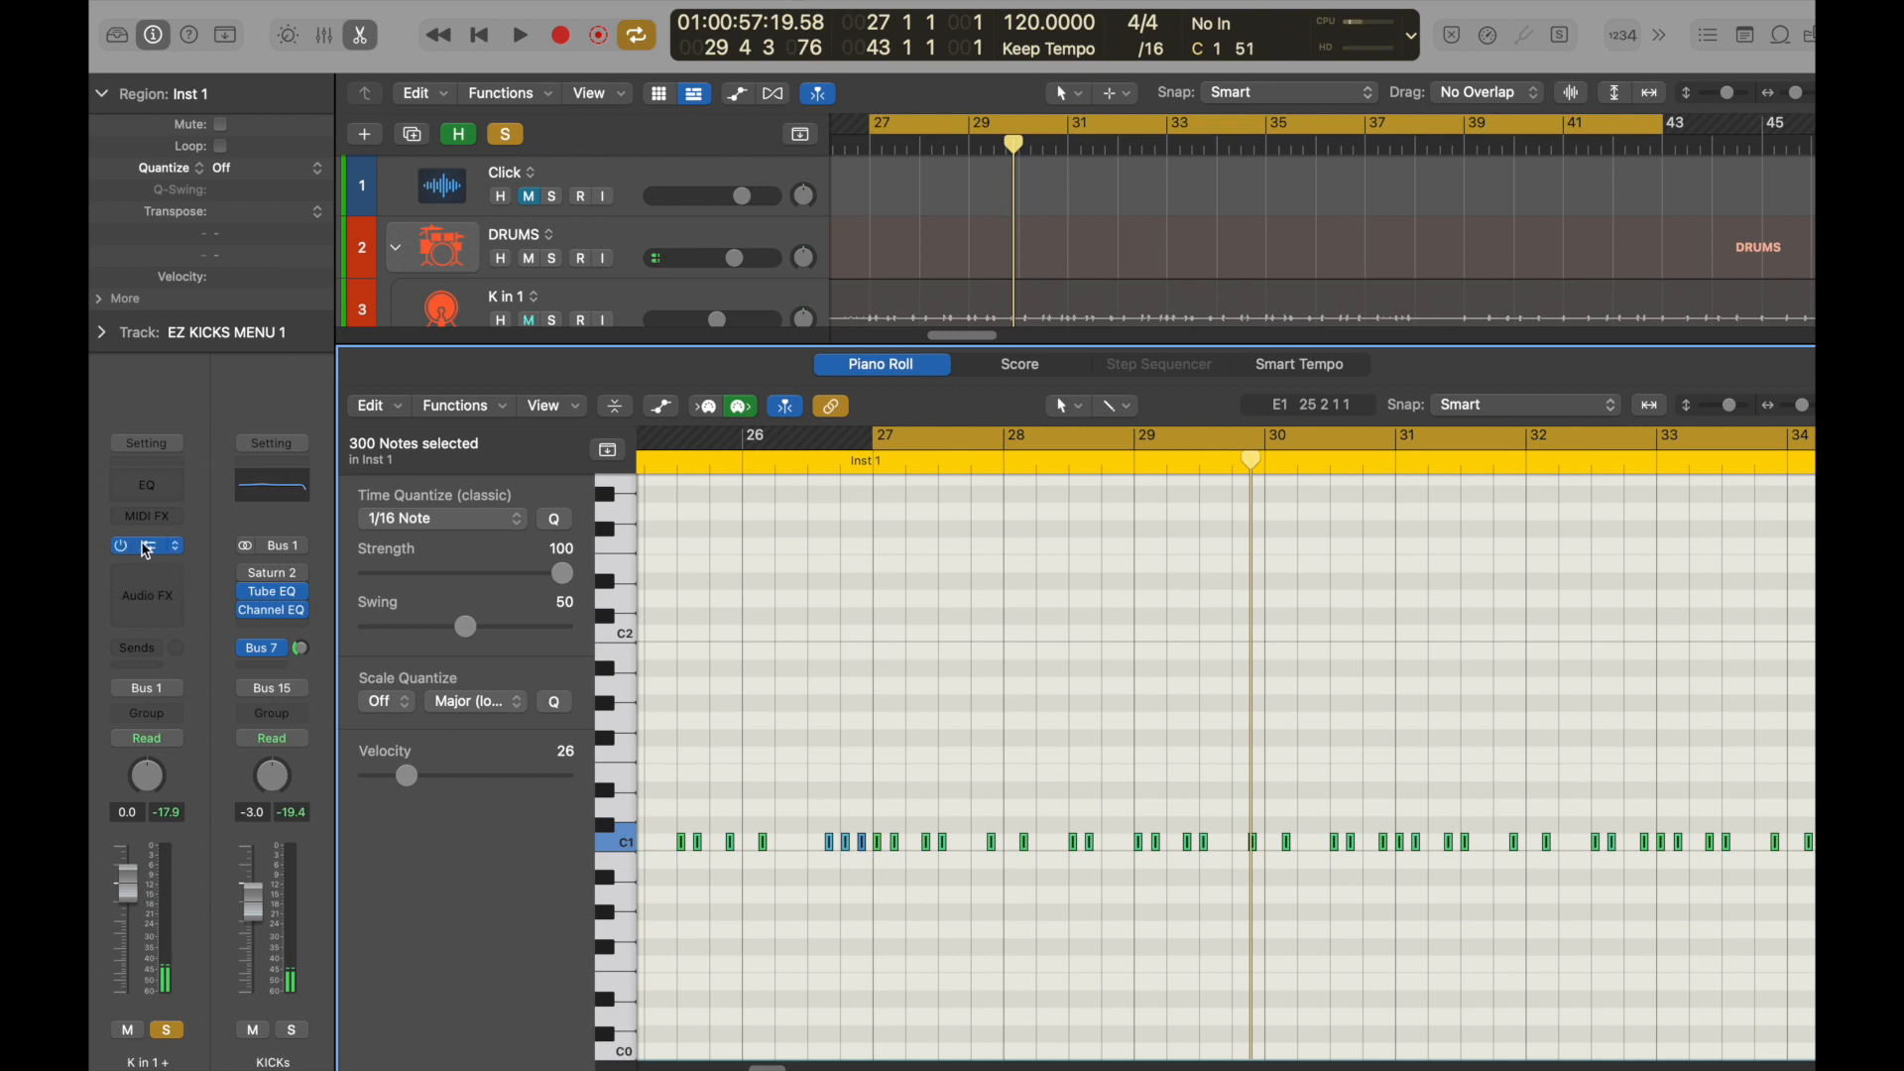
click(147, 546)
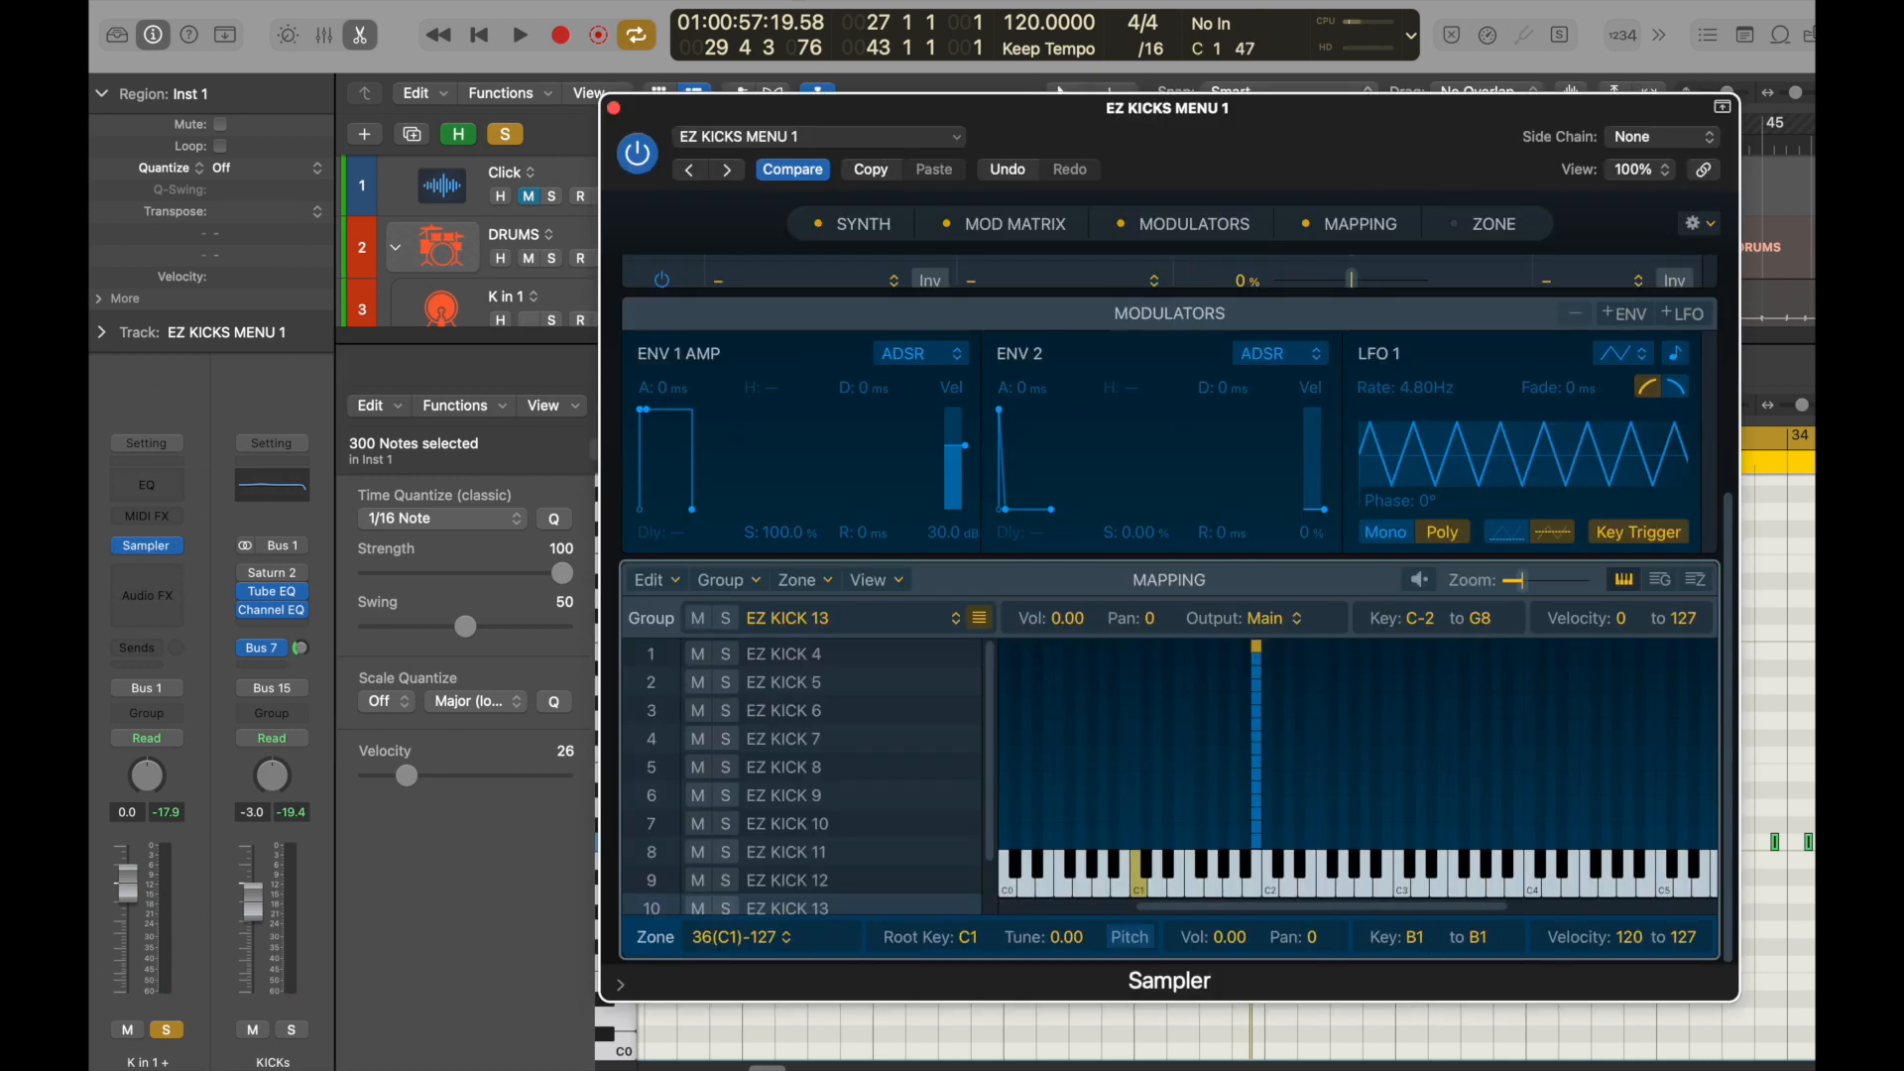
scroll(903, 468, up, 5)
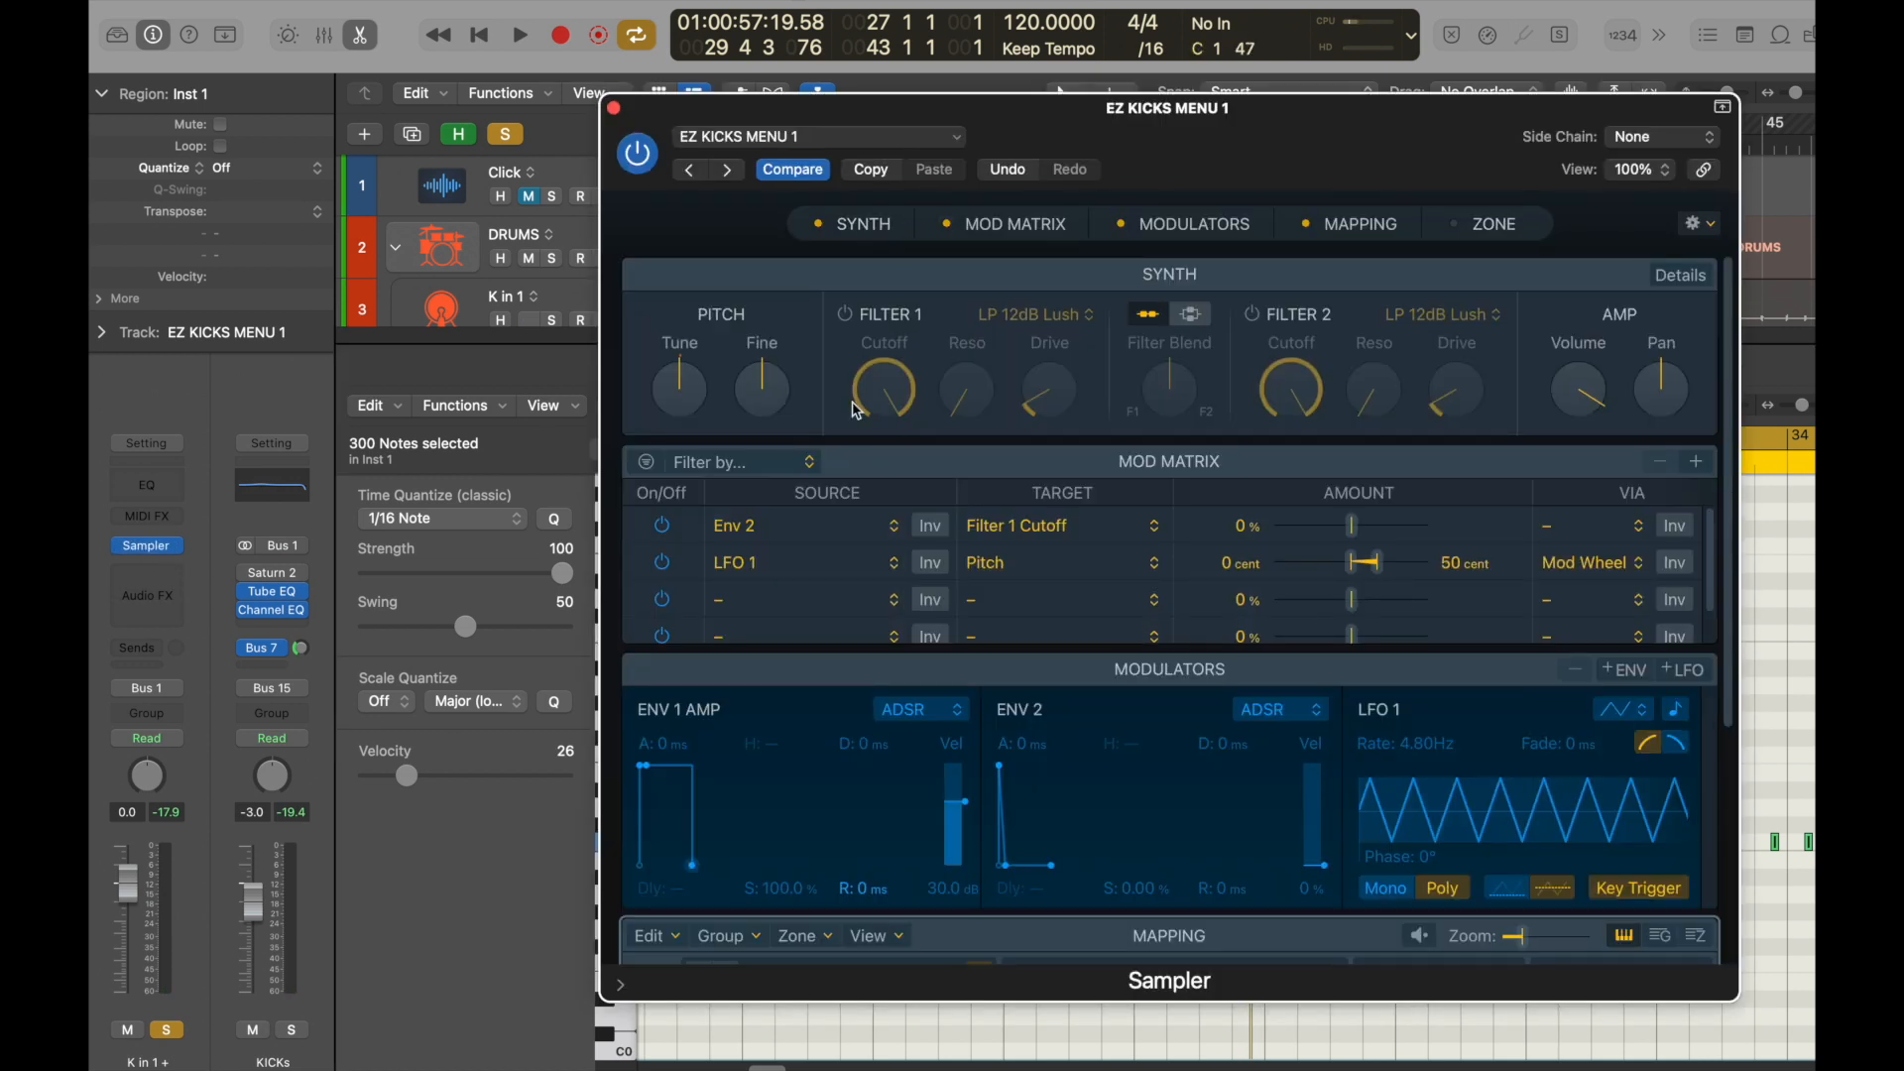
drag(1569, 384, 1574, 351)
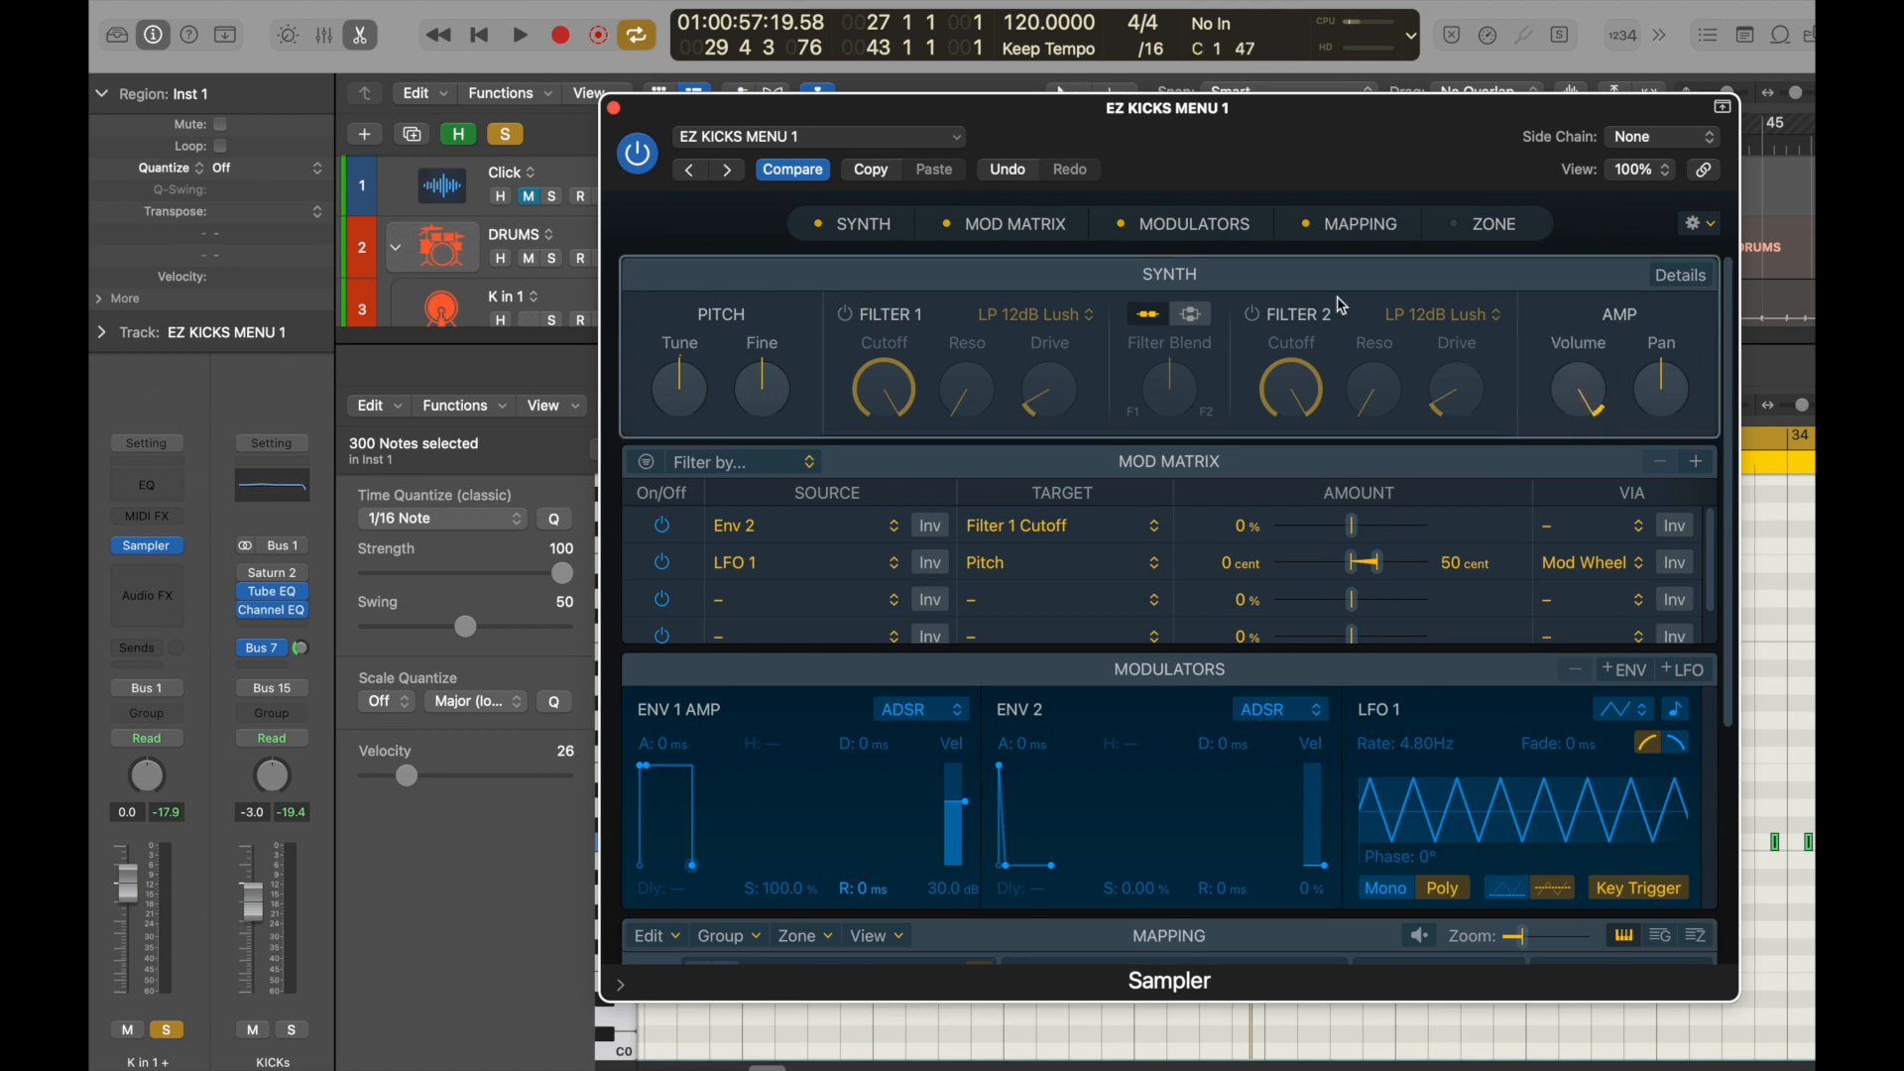
click(614, 108)
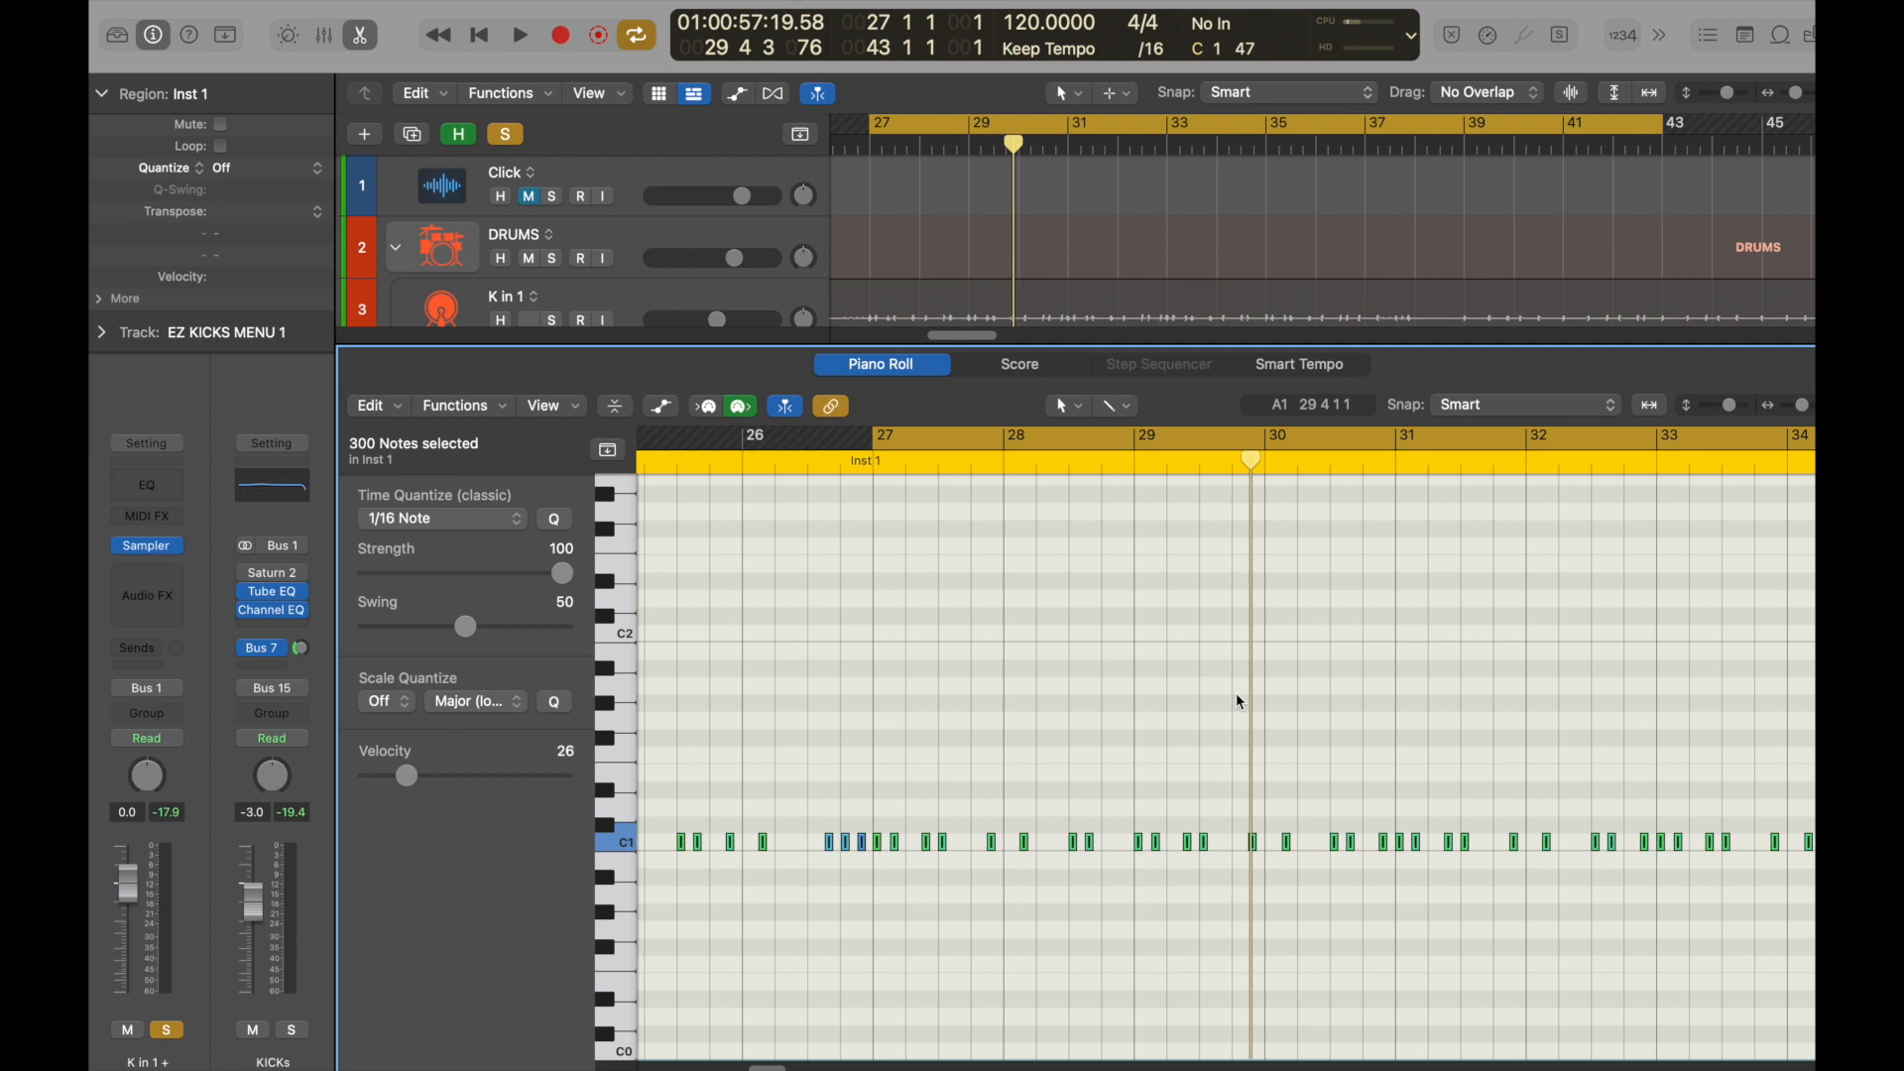
Transpose all selected kick notes from C1 up to B1 in half steps during playback to audition each kick sample.
key(space)
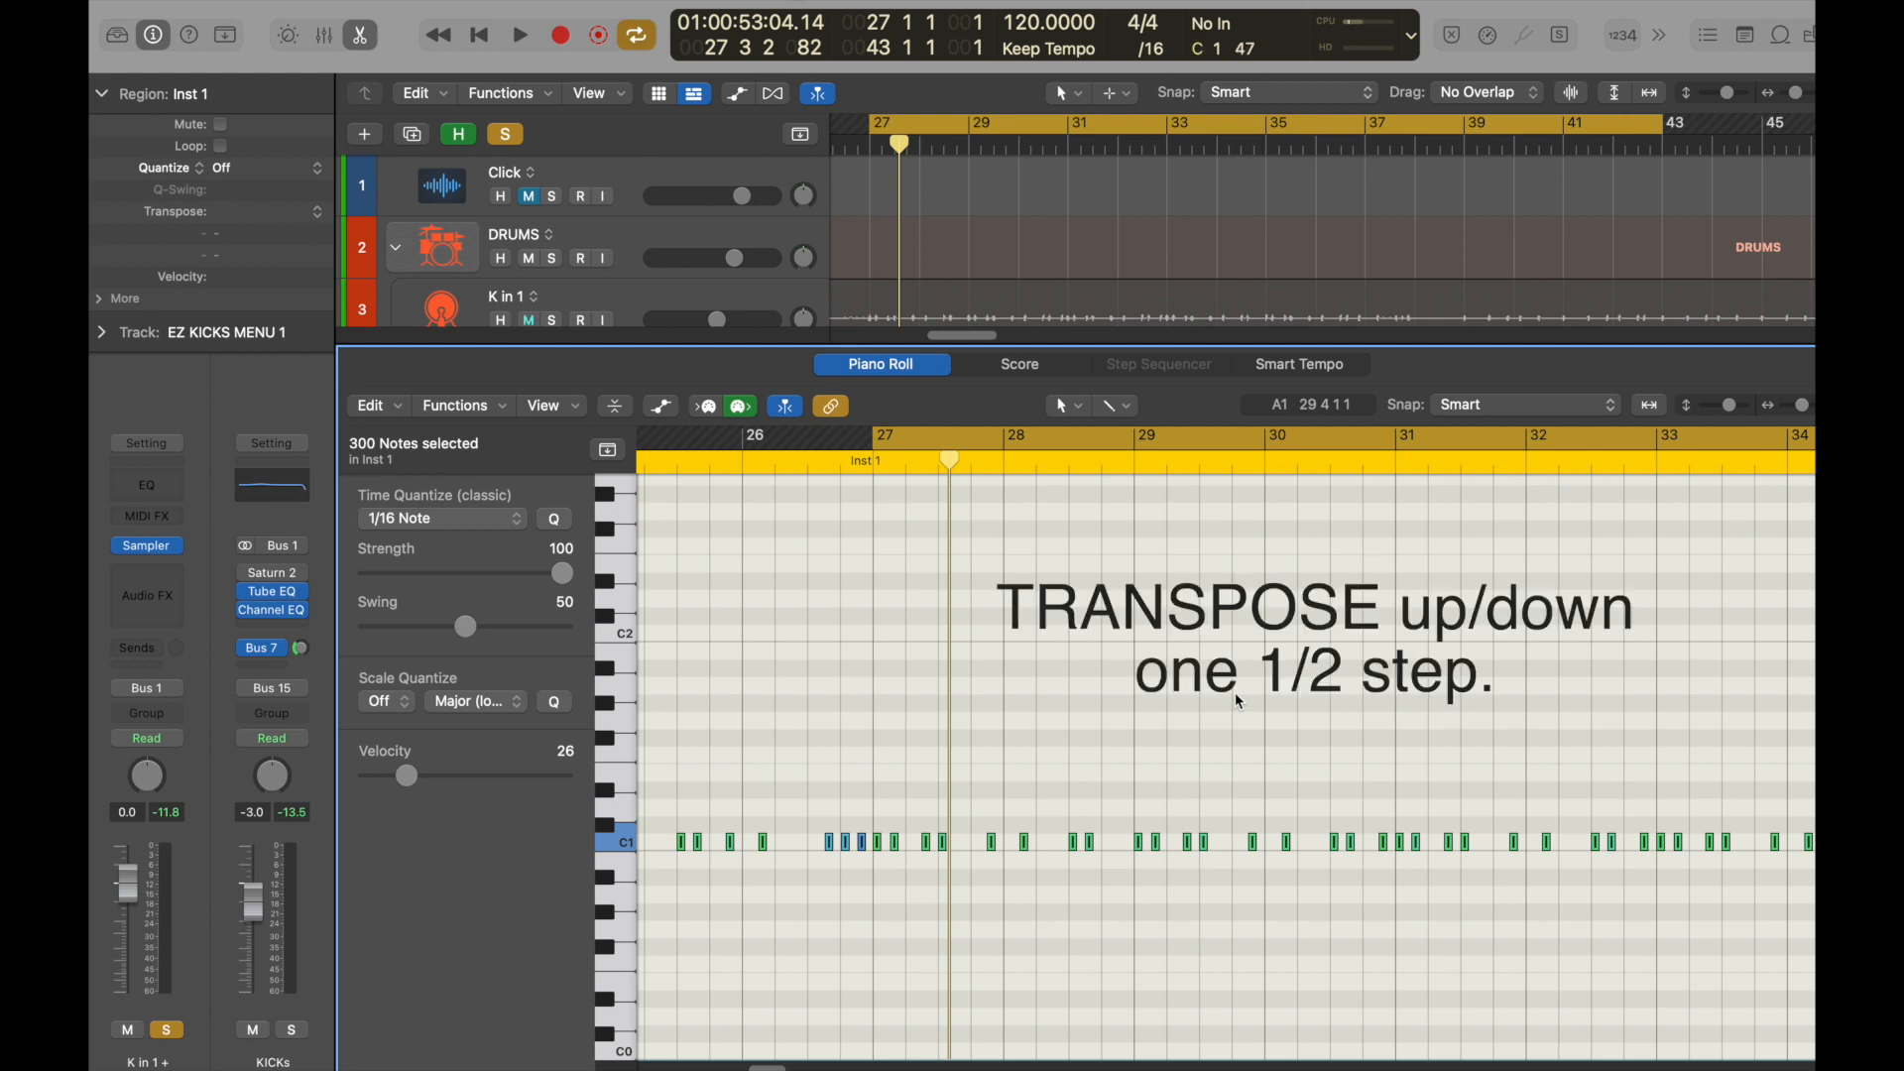
key(alt+Up)
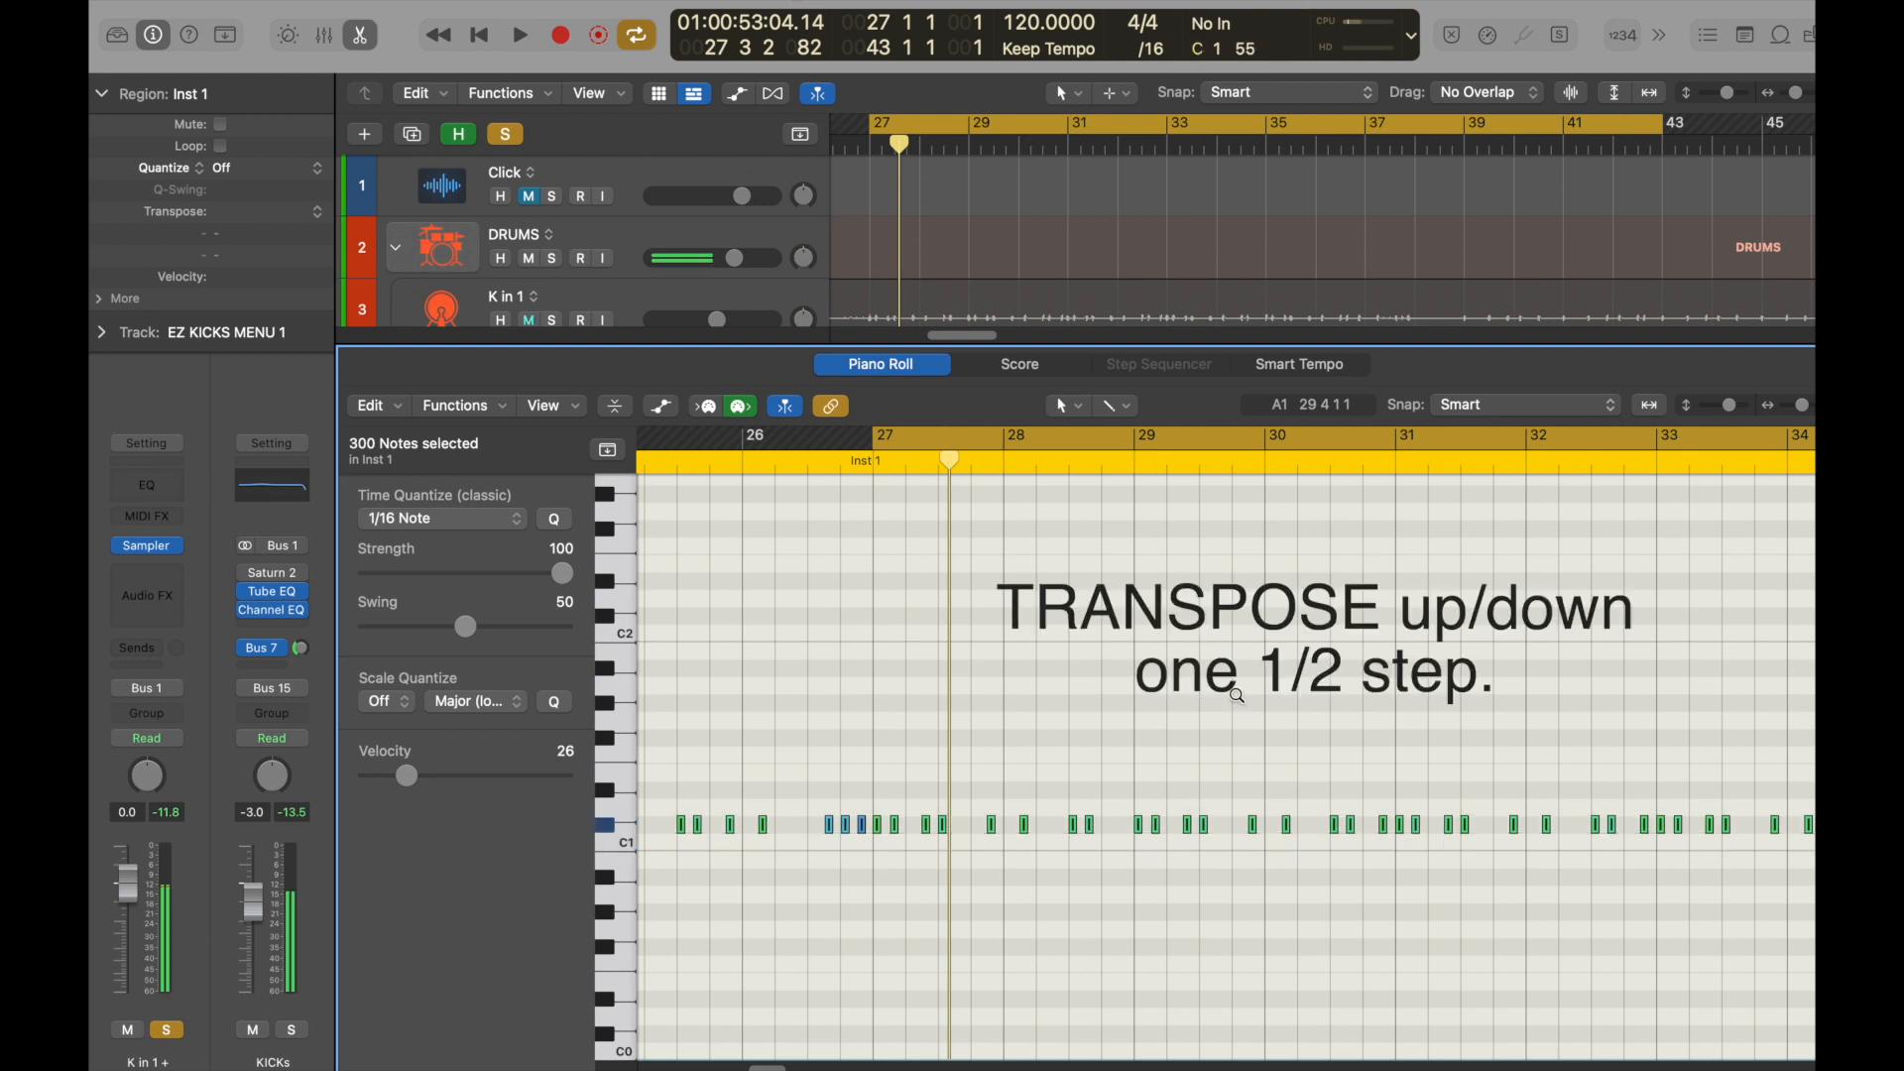
key(space)
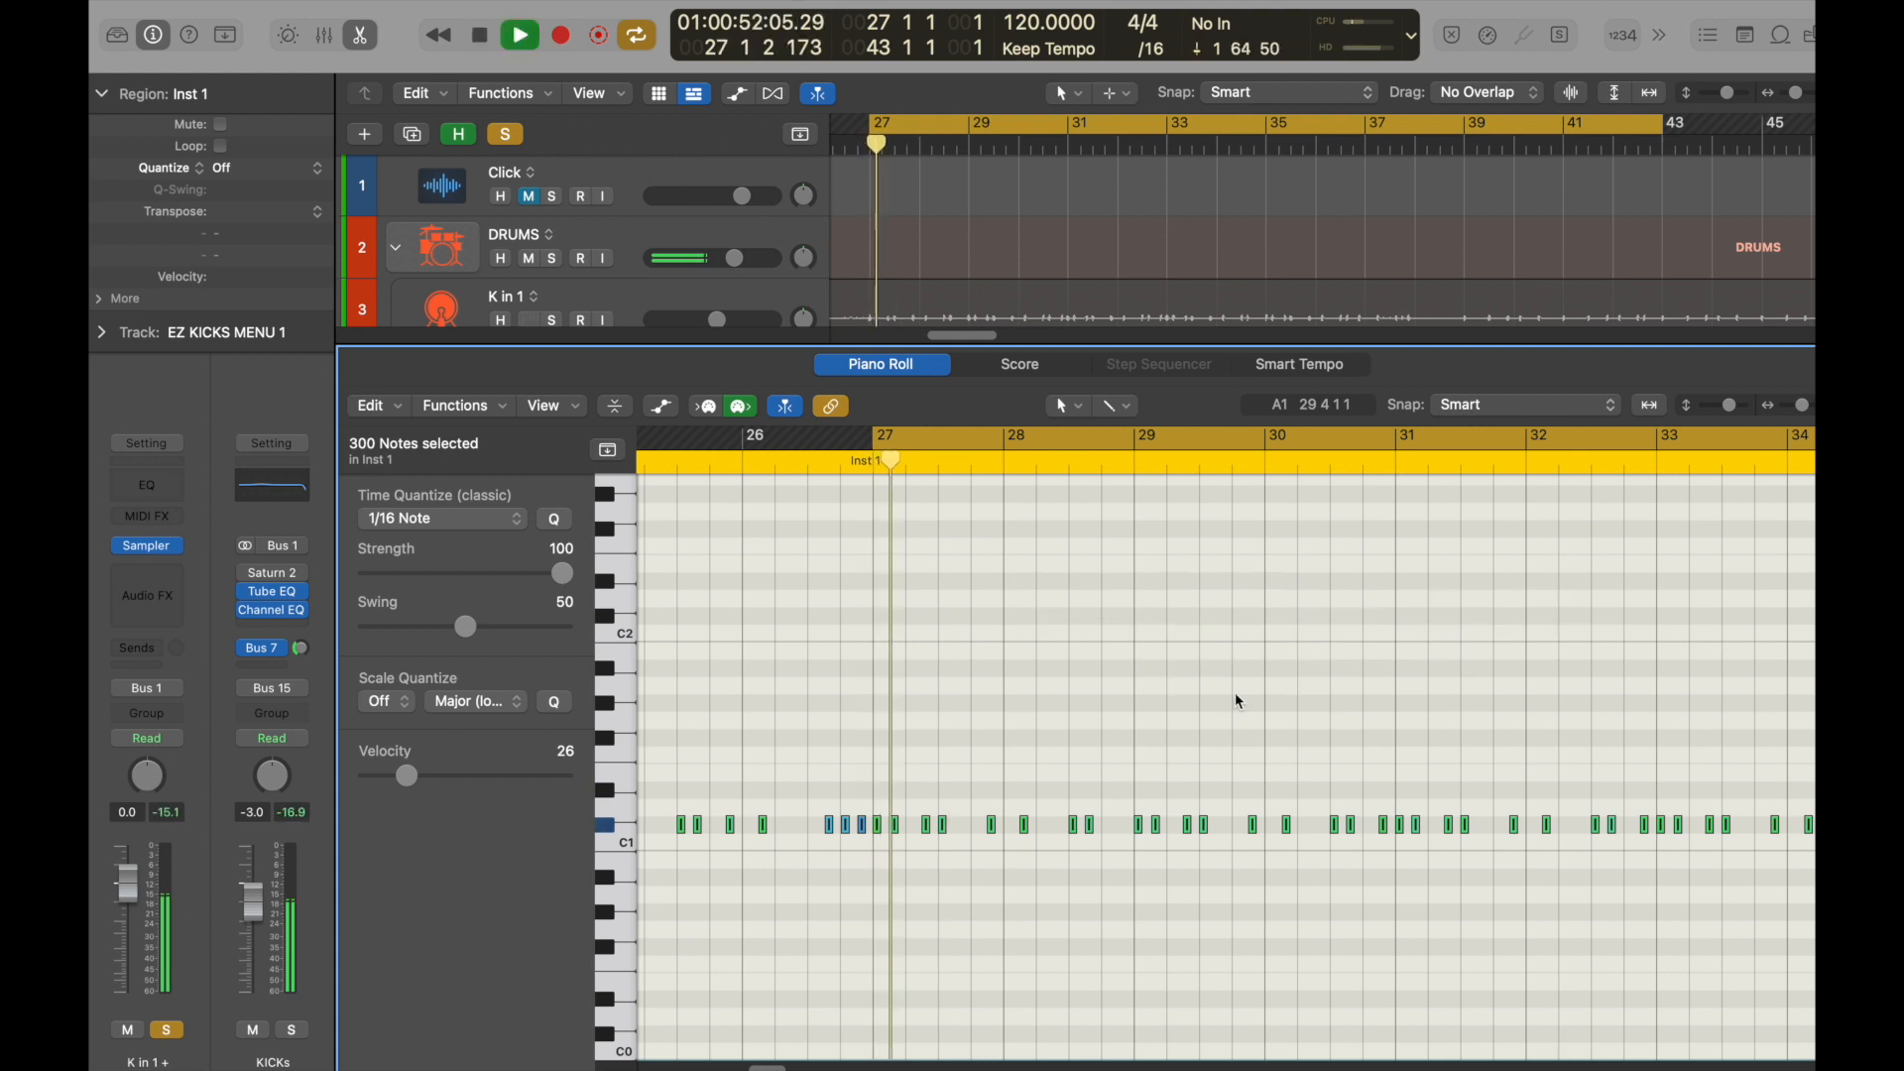
key(alt+Up)
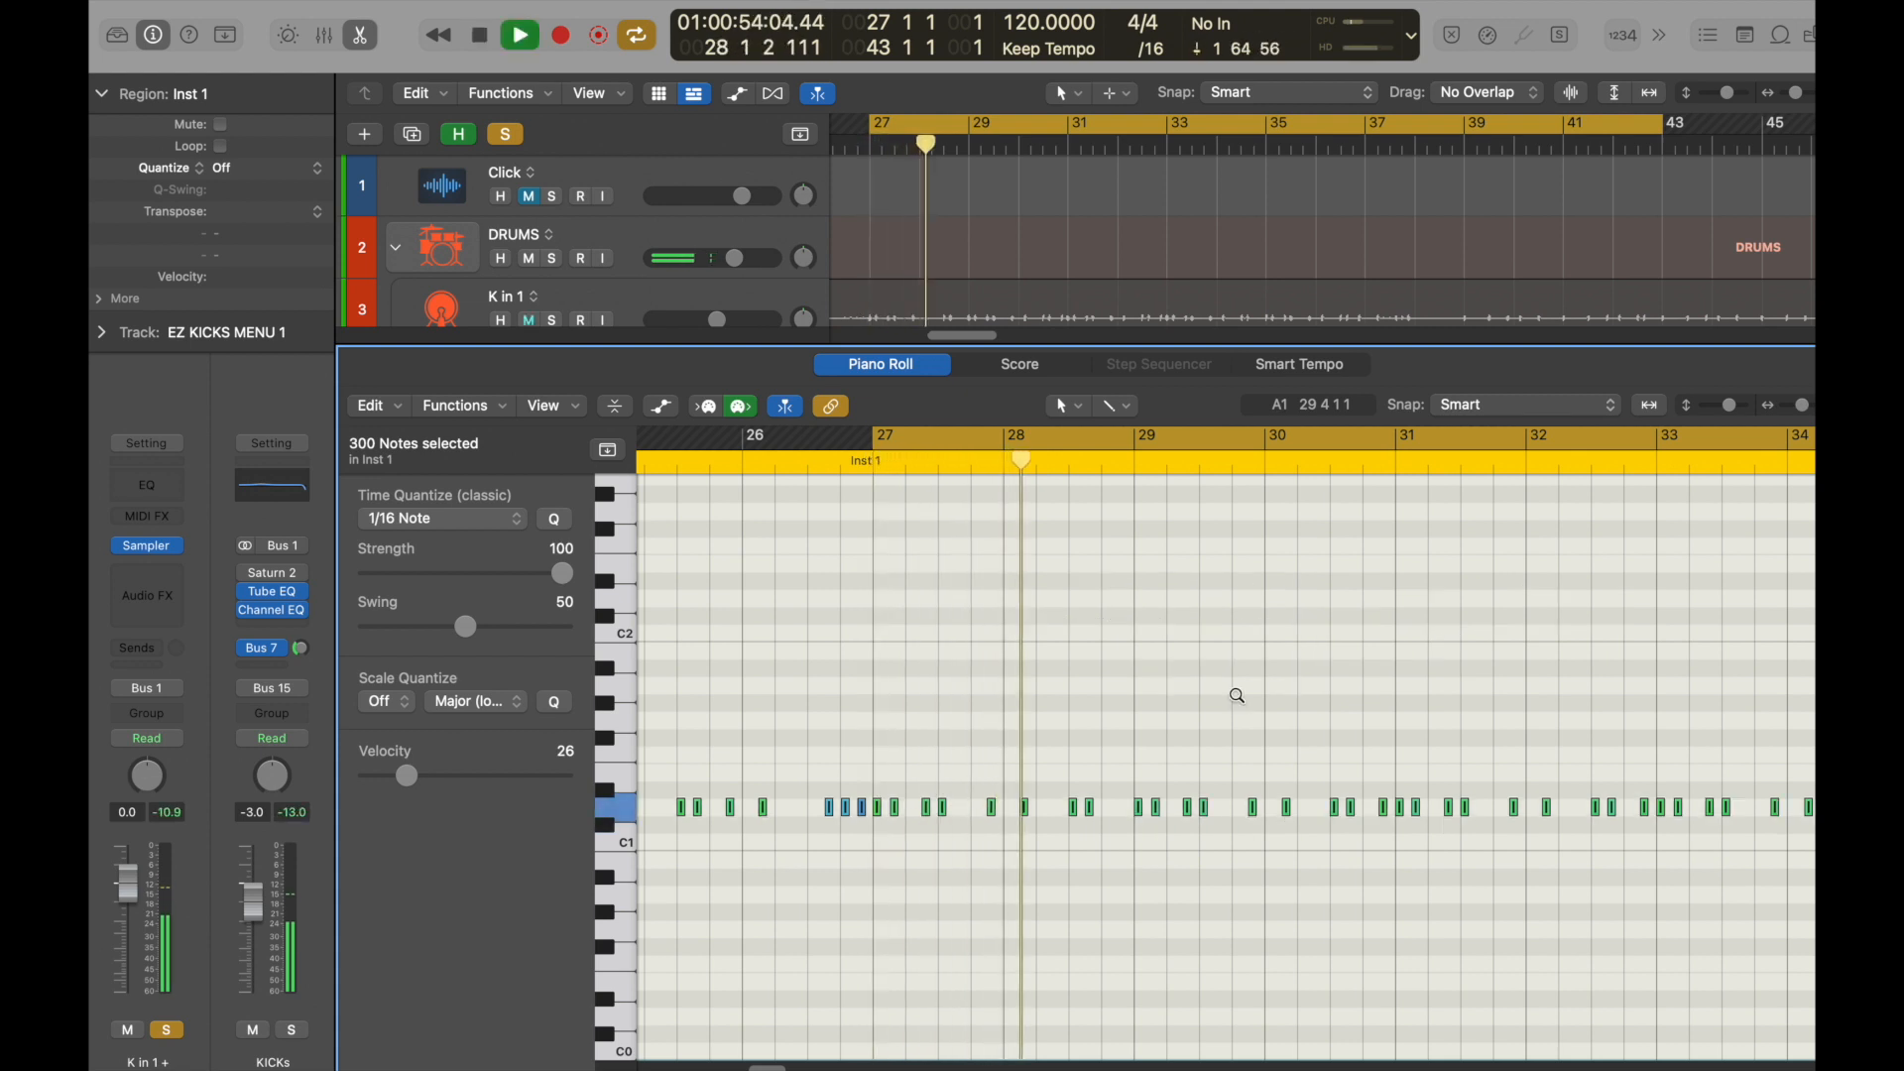
key(alt+Up)
key(alt+Up)
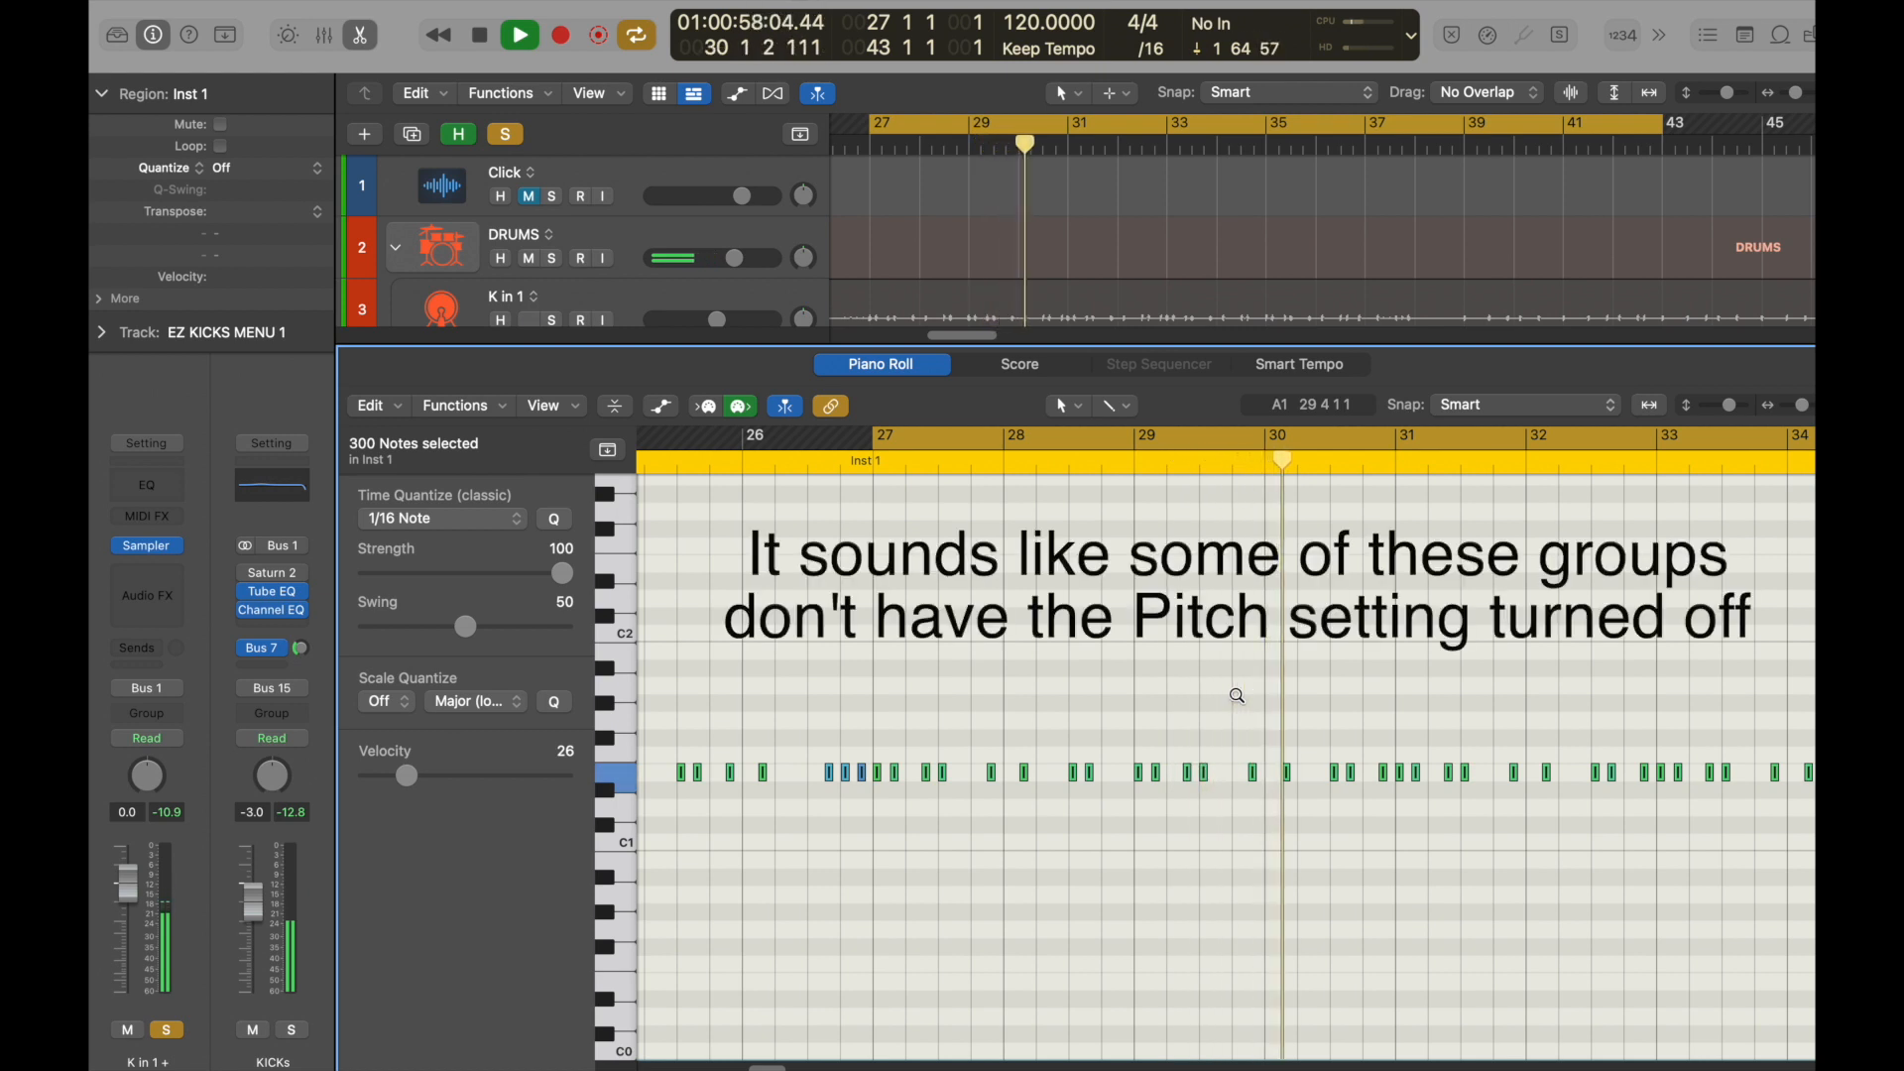
key(alt+Up)
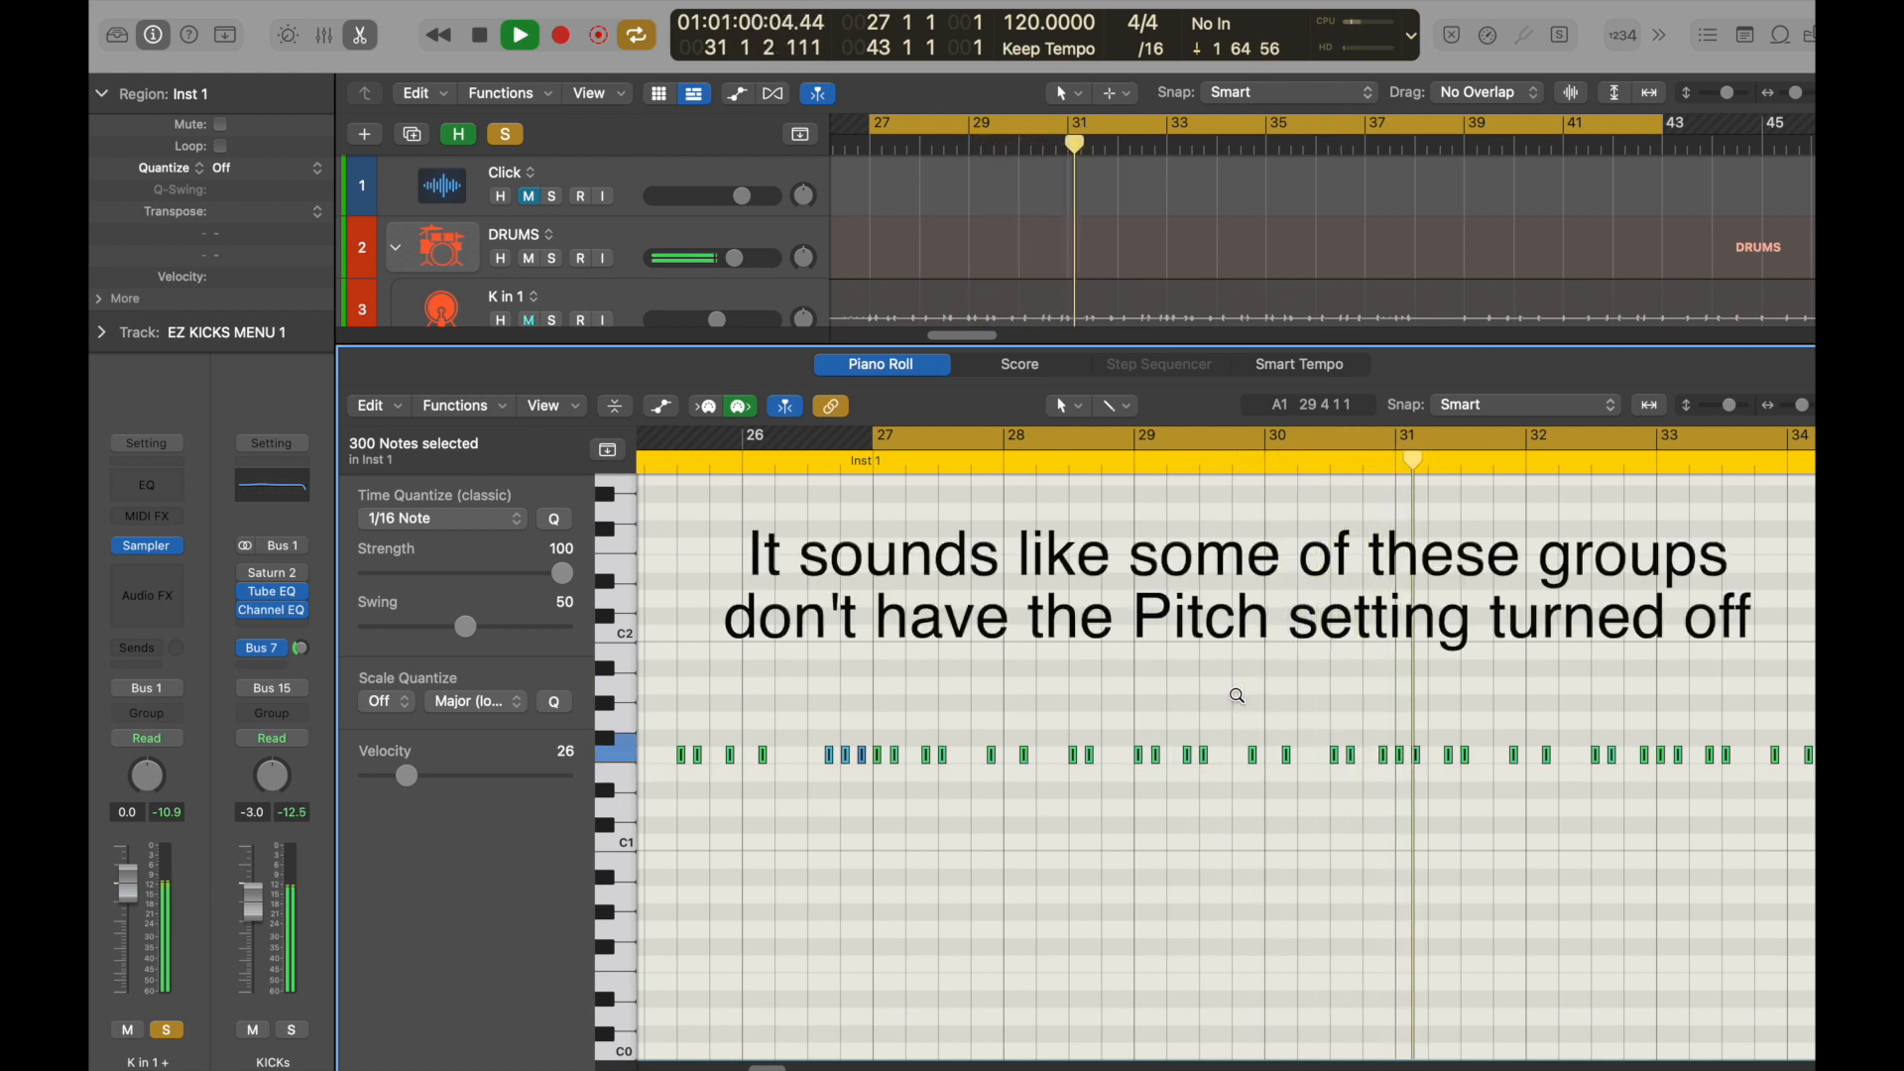
key(alt+Up)
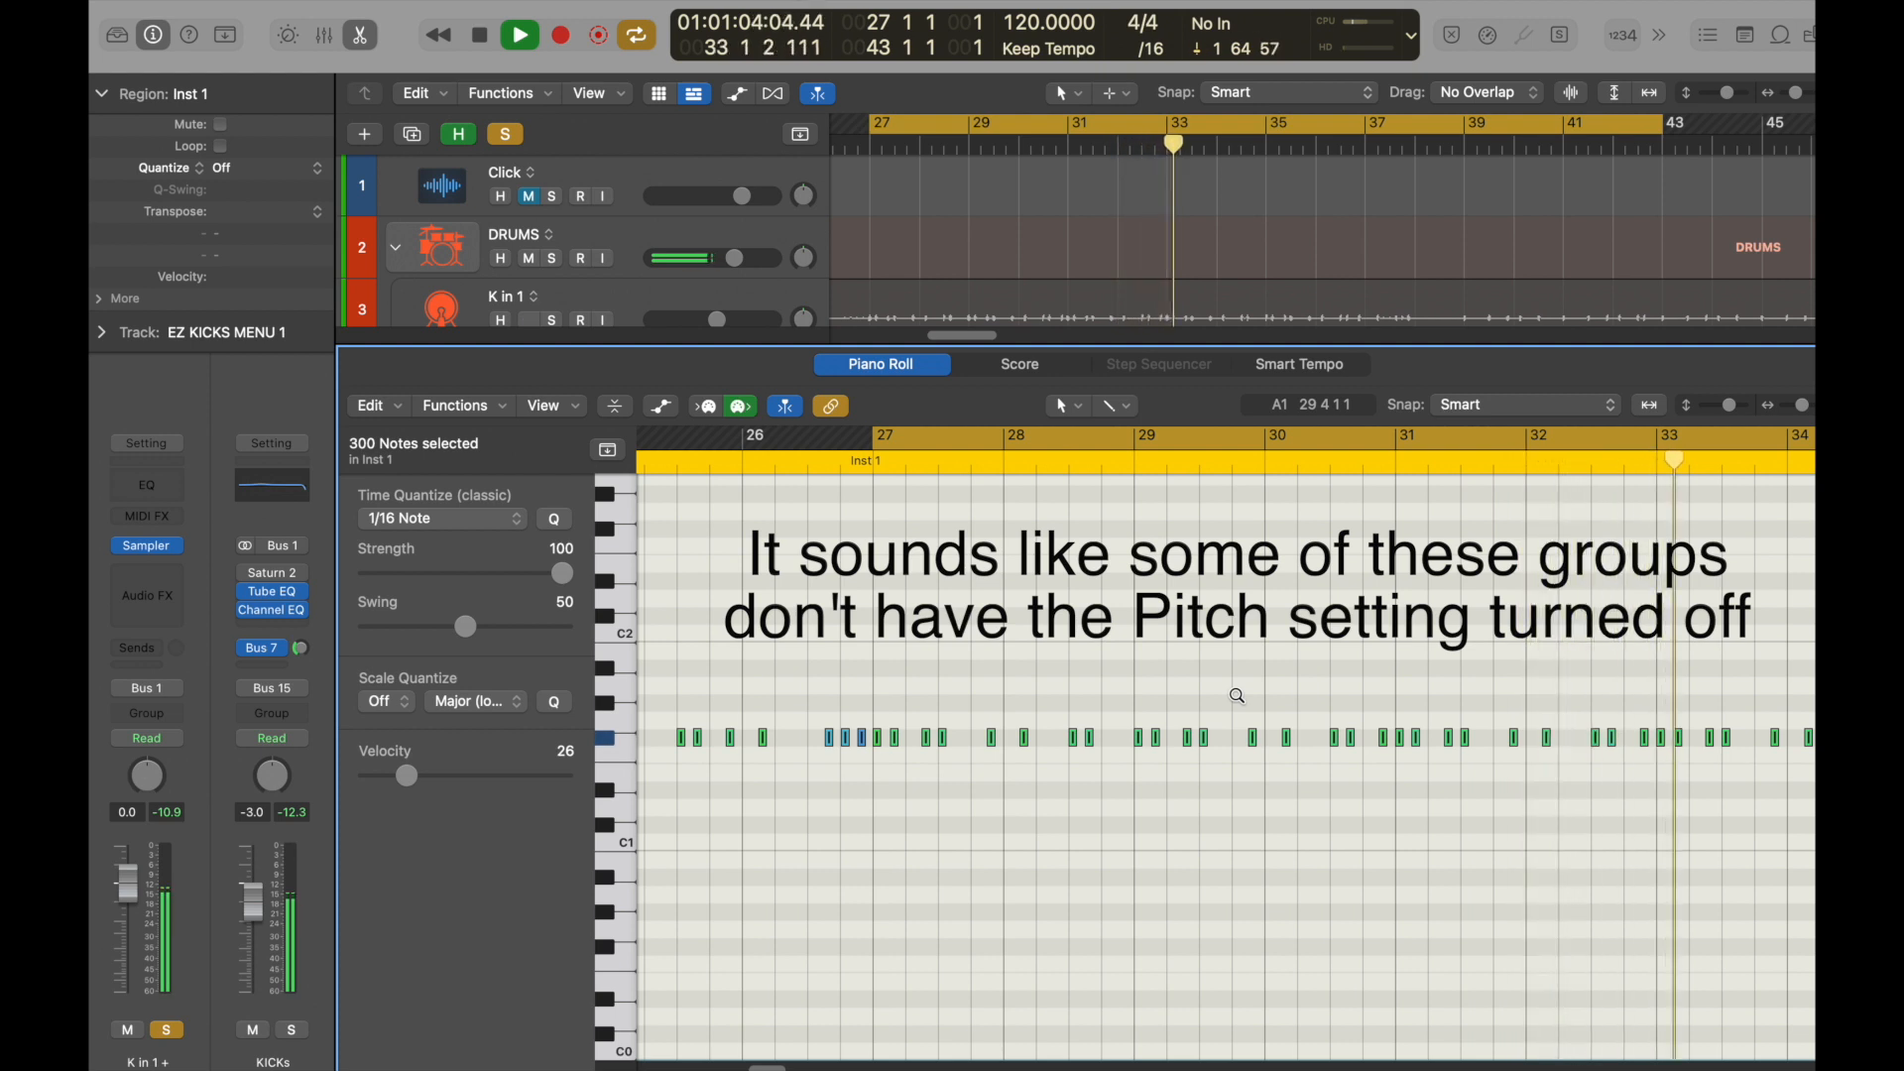
key(alt+Up)
key(alt+Up)
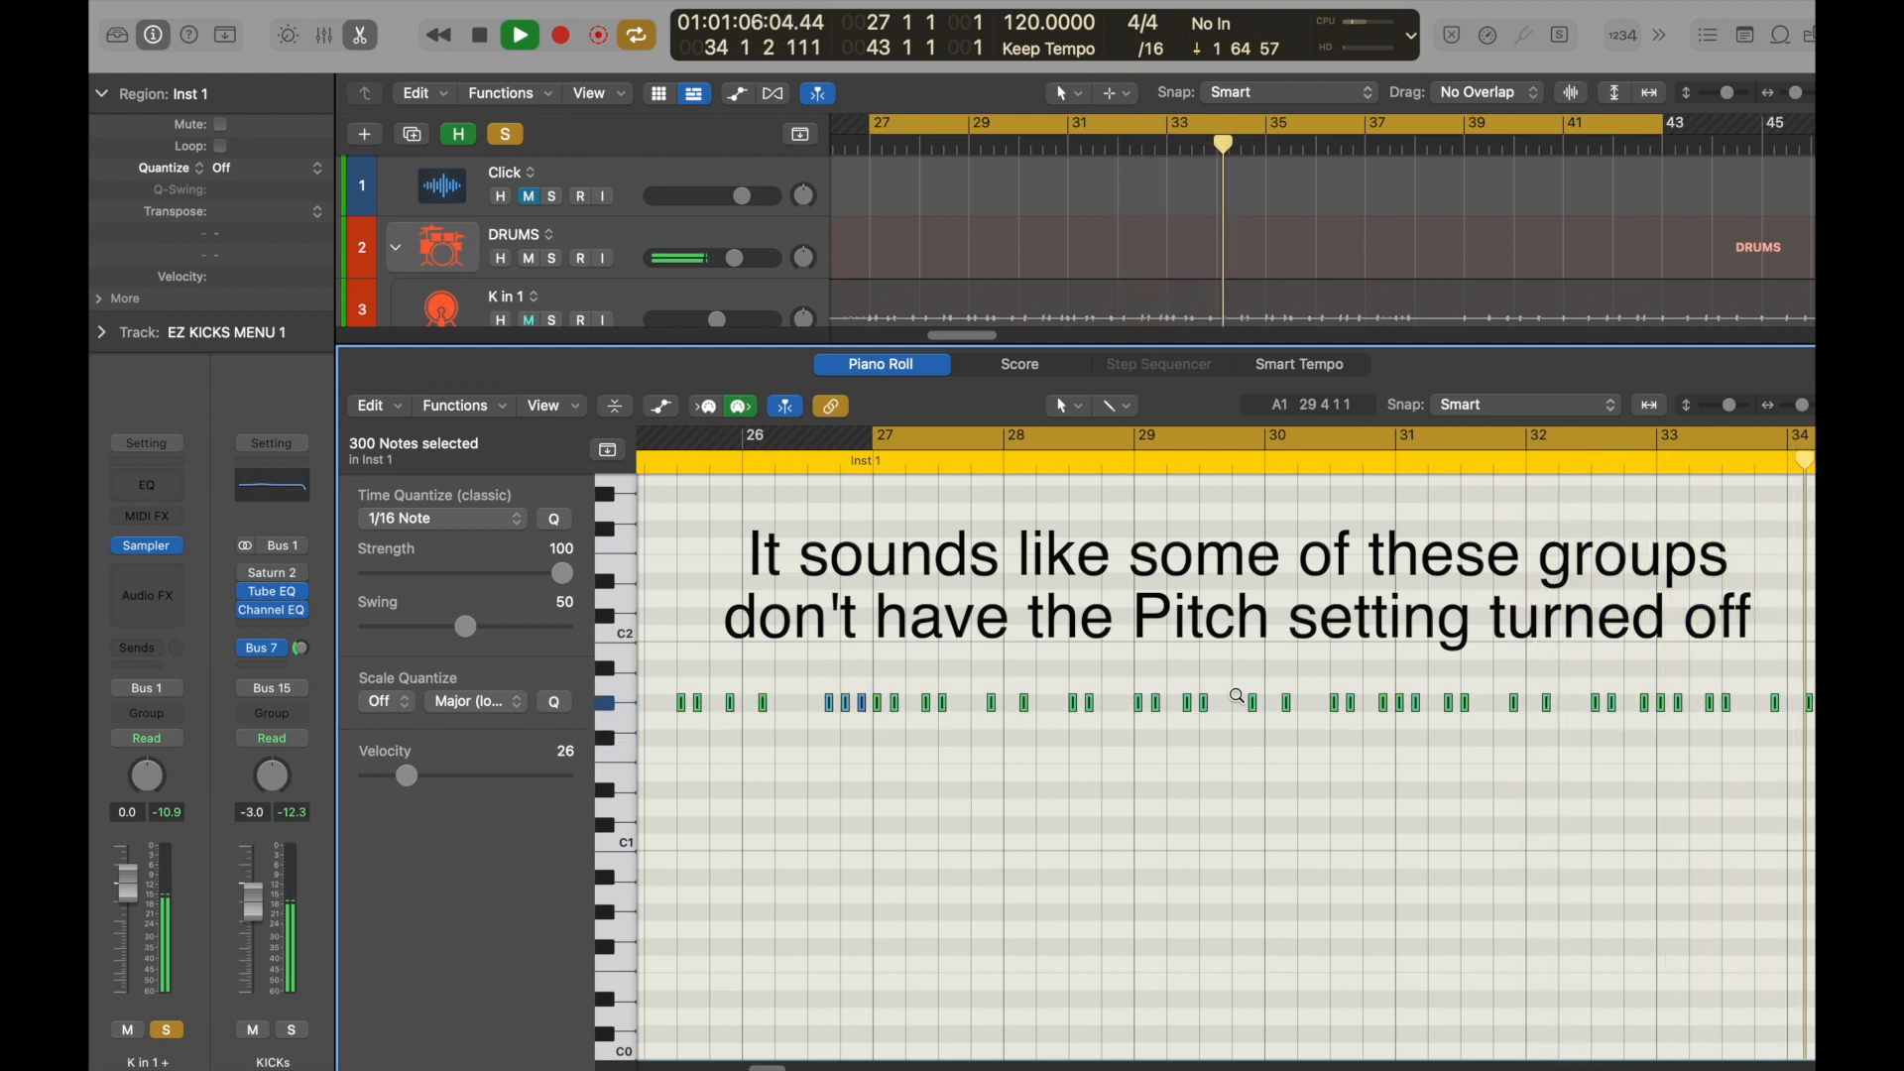
key(alt+Up)
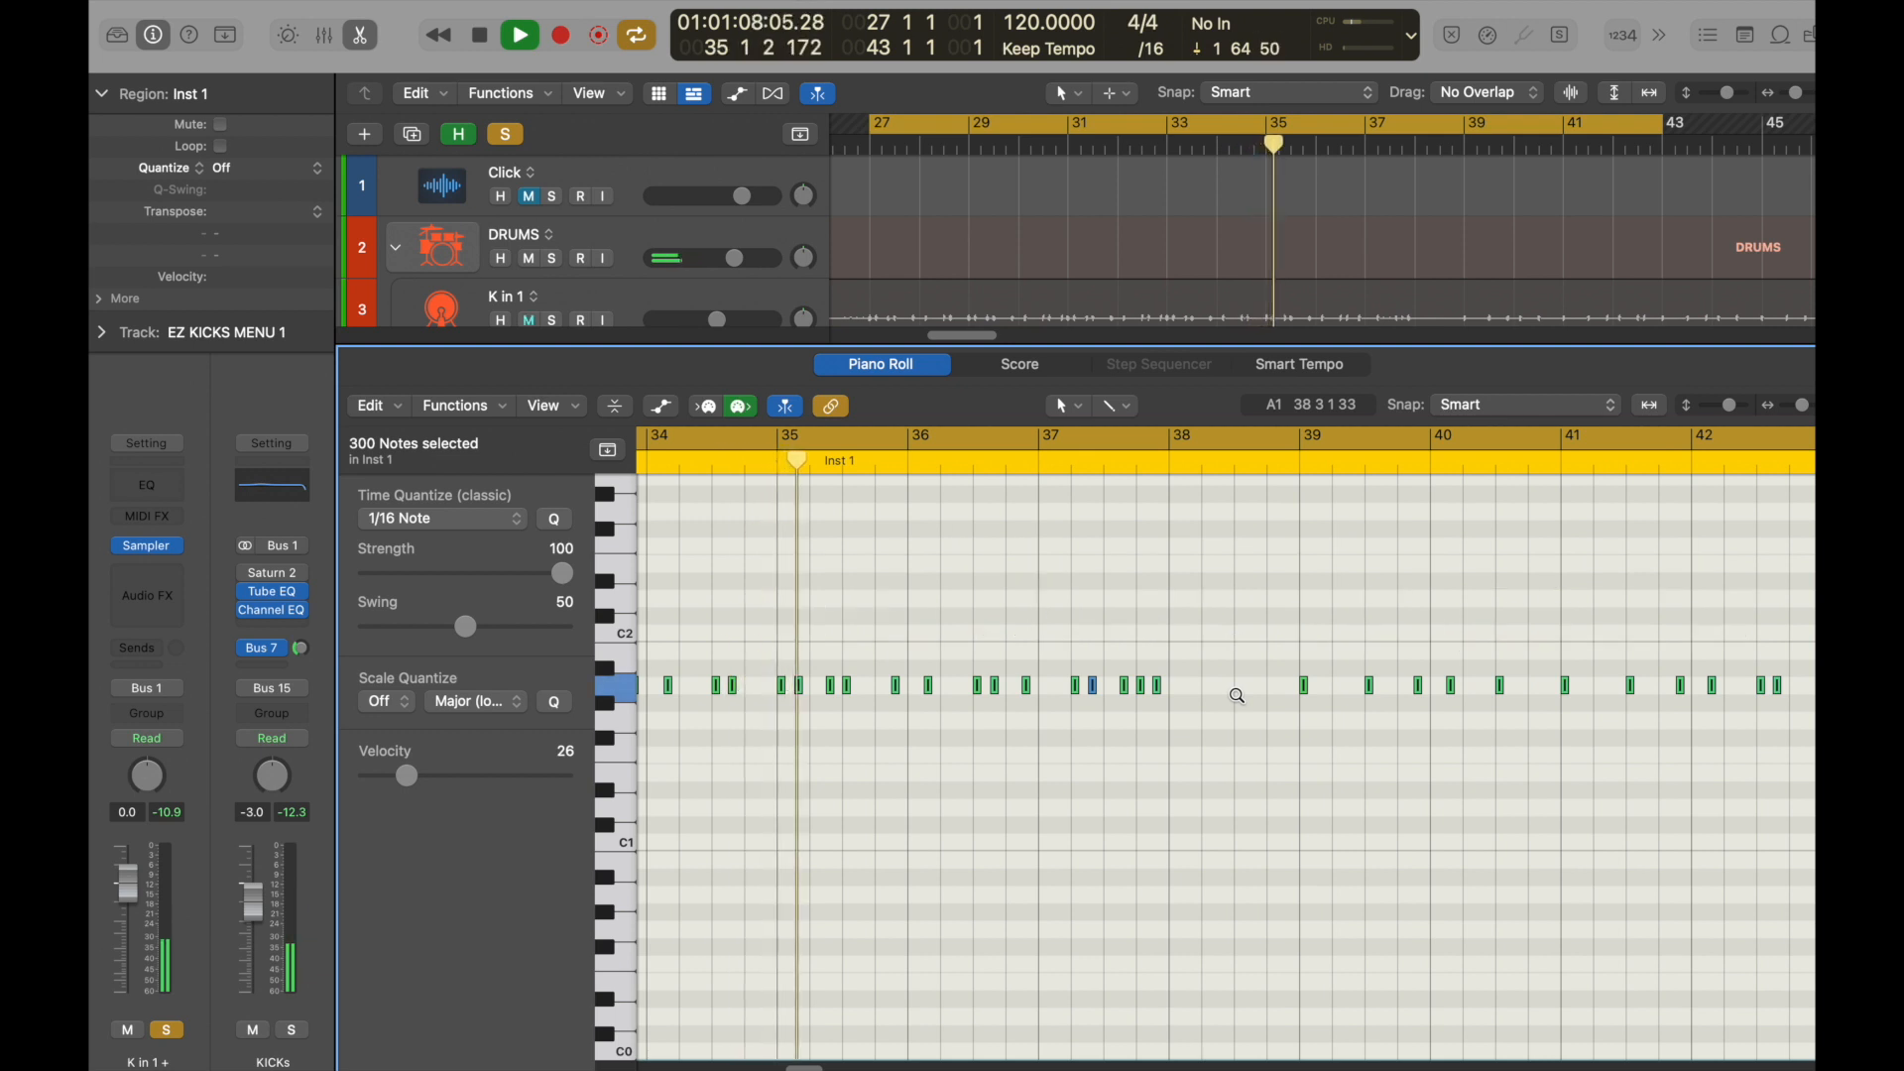
key(alt+Up)
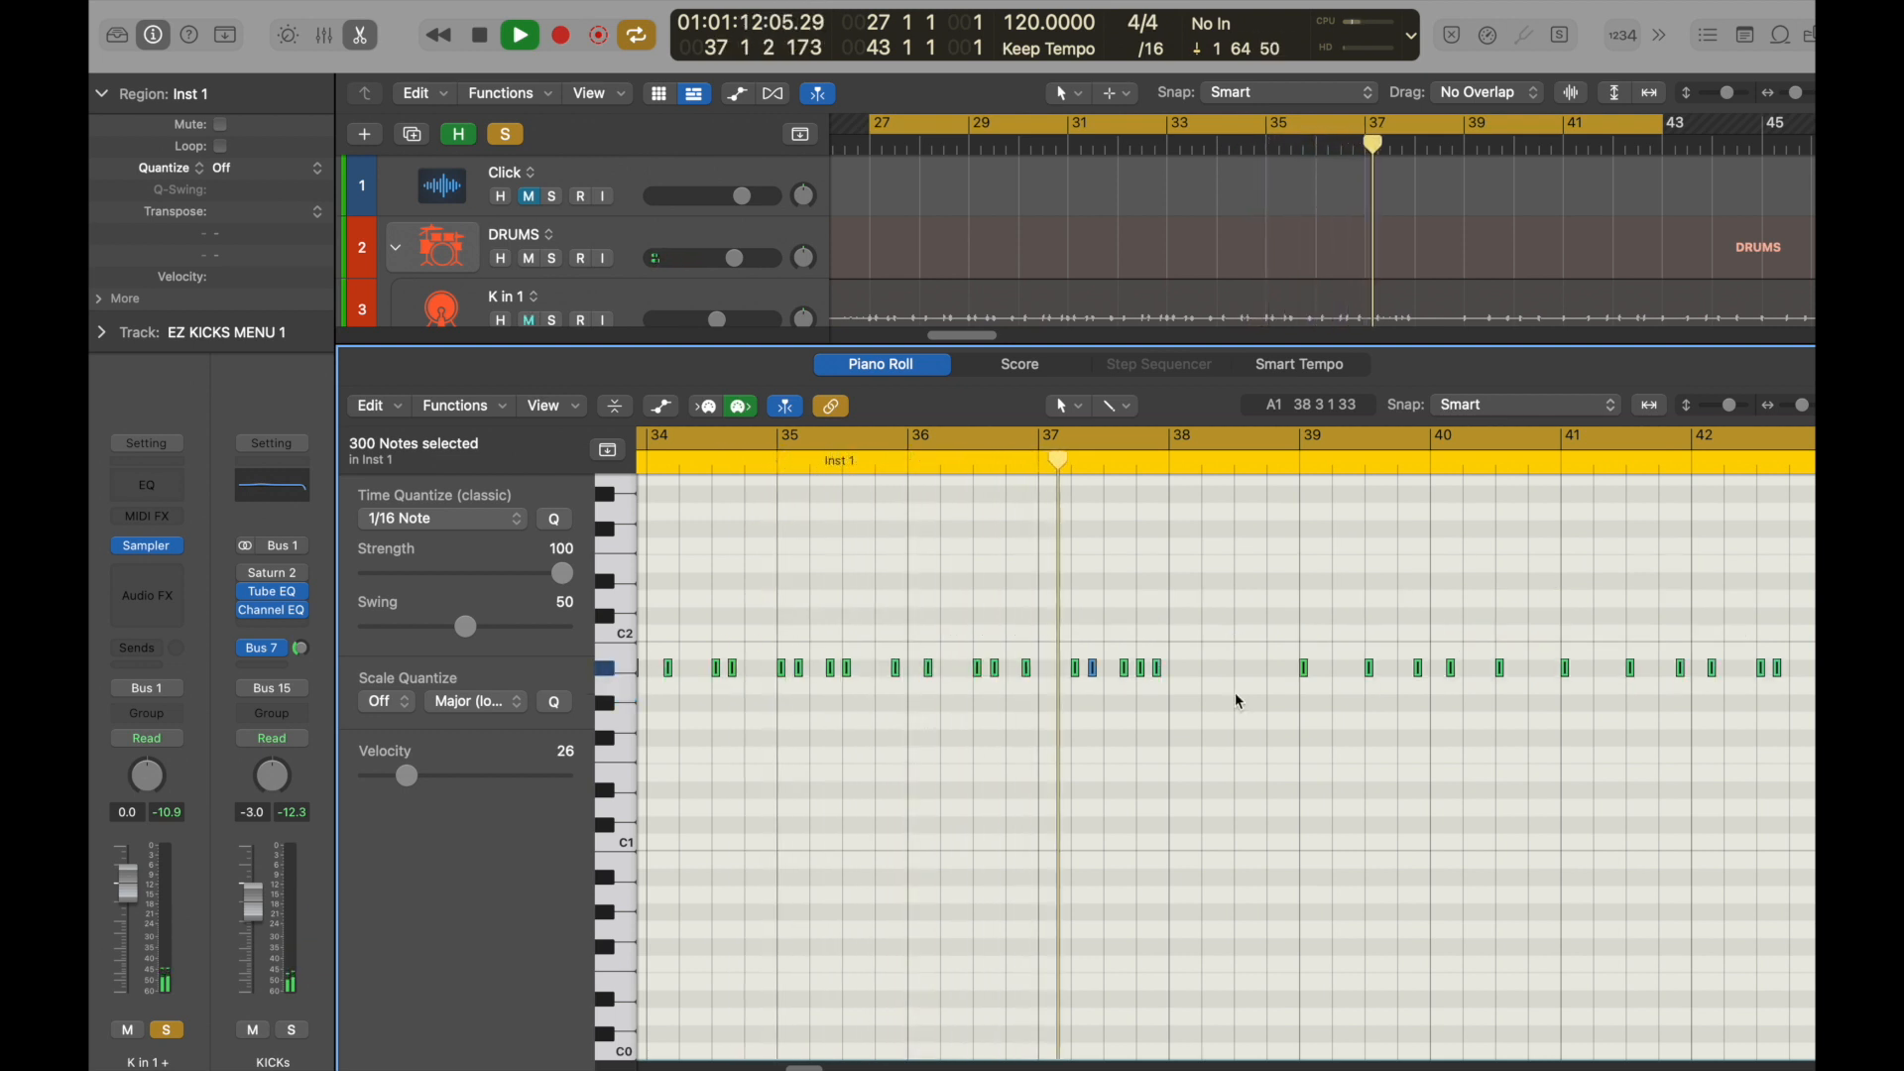
key(alt+Up)
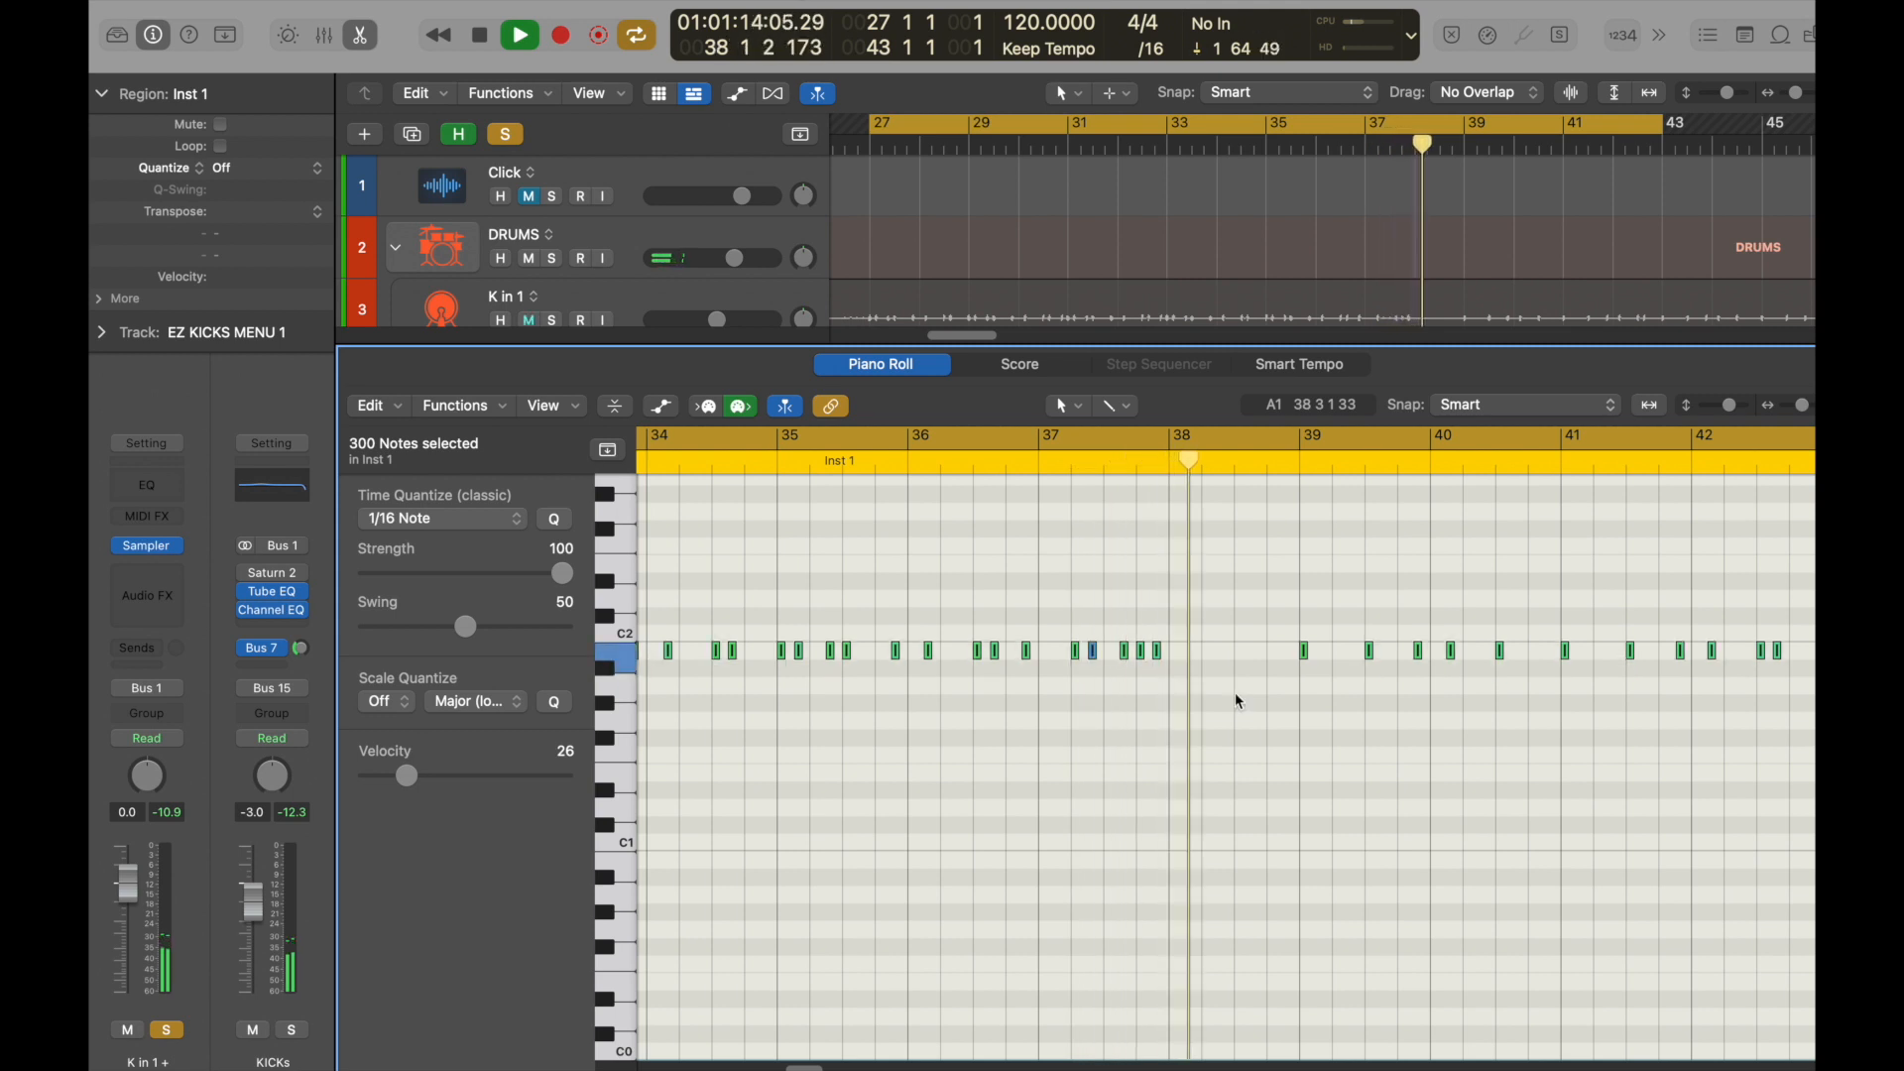
Stop playback and transpose all selected kick notes back down to C1.
key(space)
key(alt+Down)
key(alt+Down)
key(alt+Down)
key(alt+Down)
key(alt+Down)
key(alt+Down)
key(alt+Down)
key(alt+Down)
key(alt+Down)
key(alt+Down)
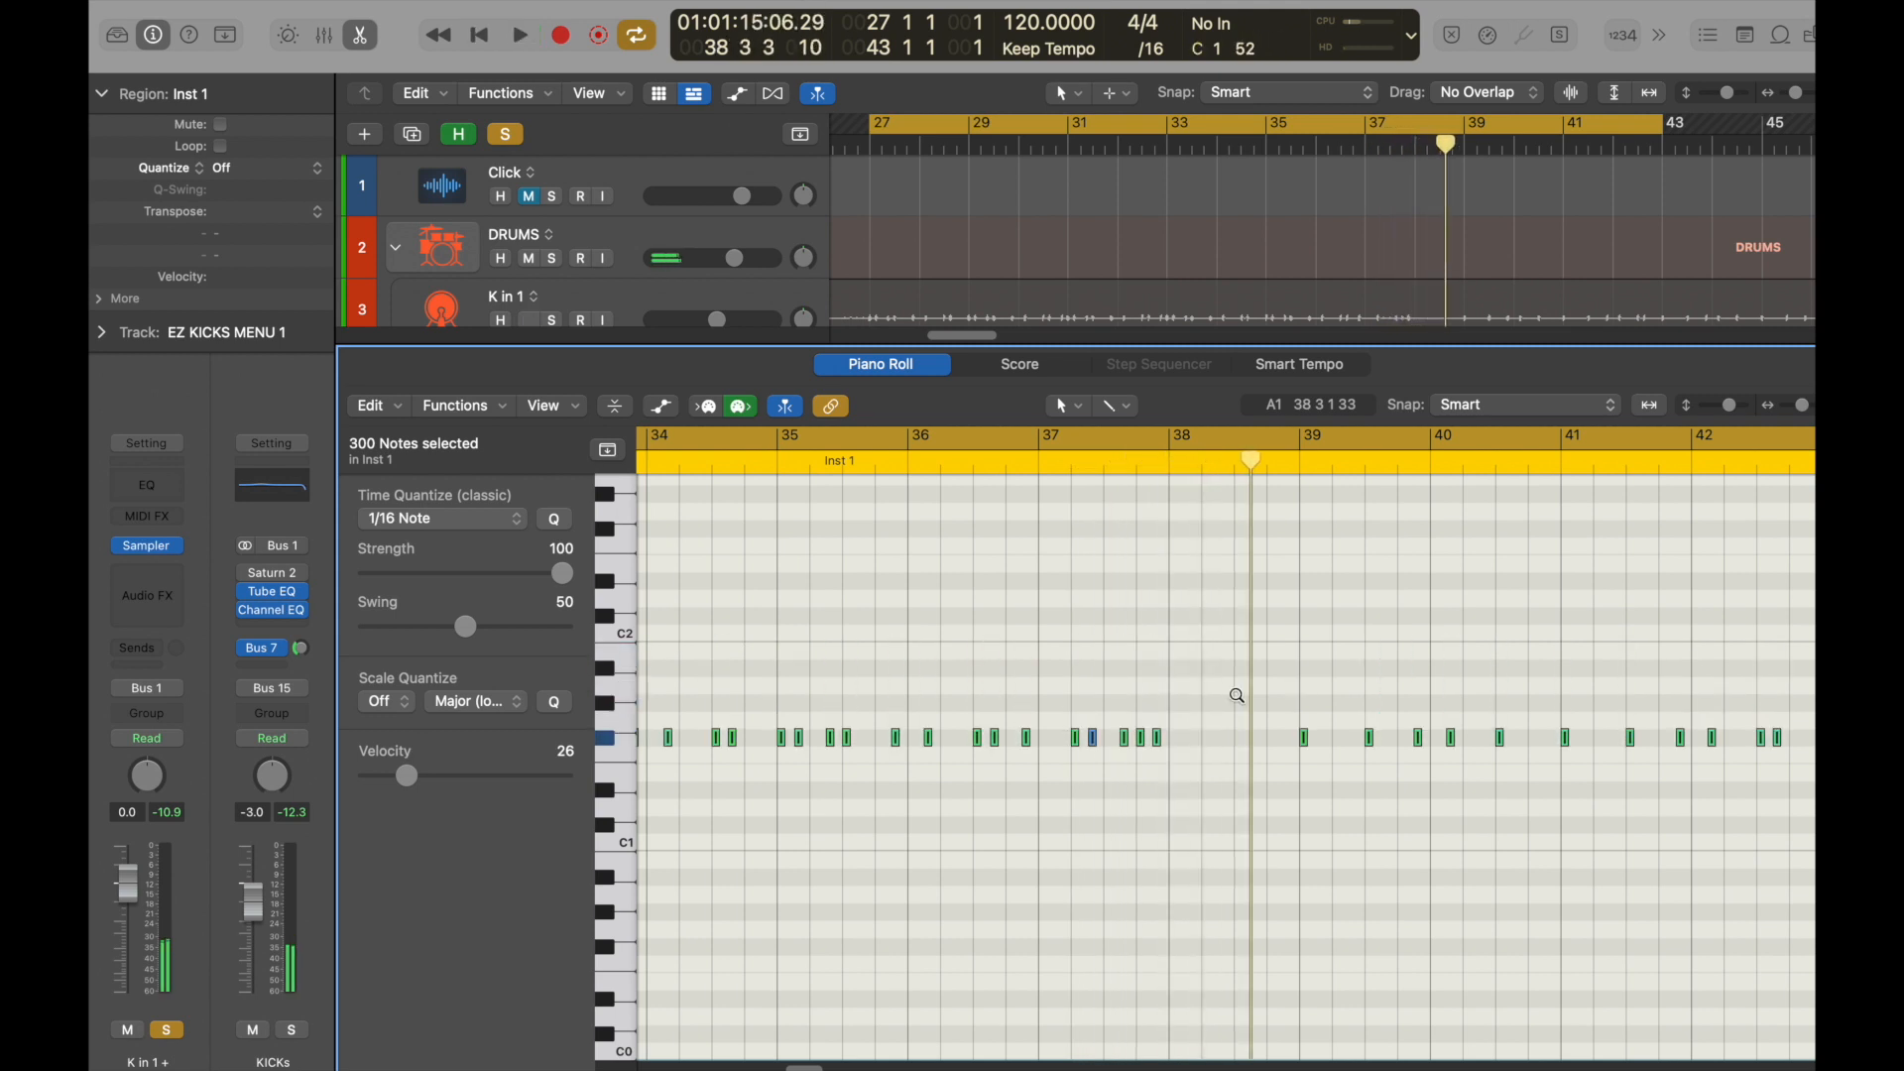
key(alt+Down)
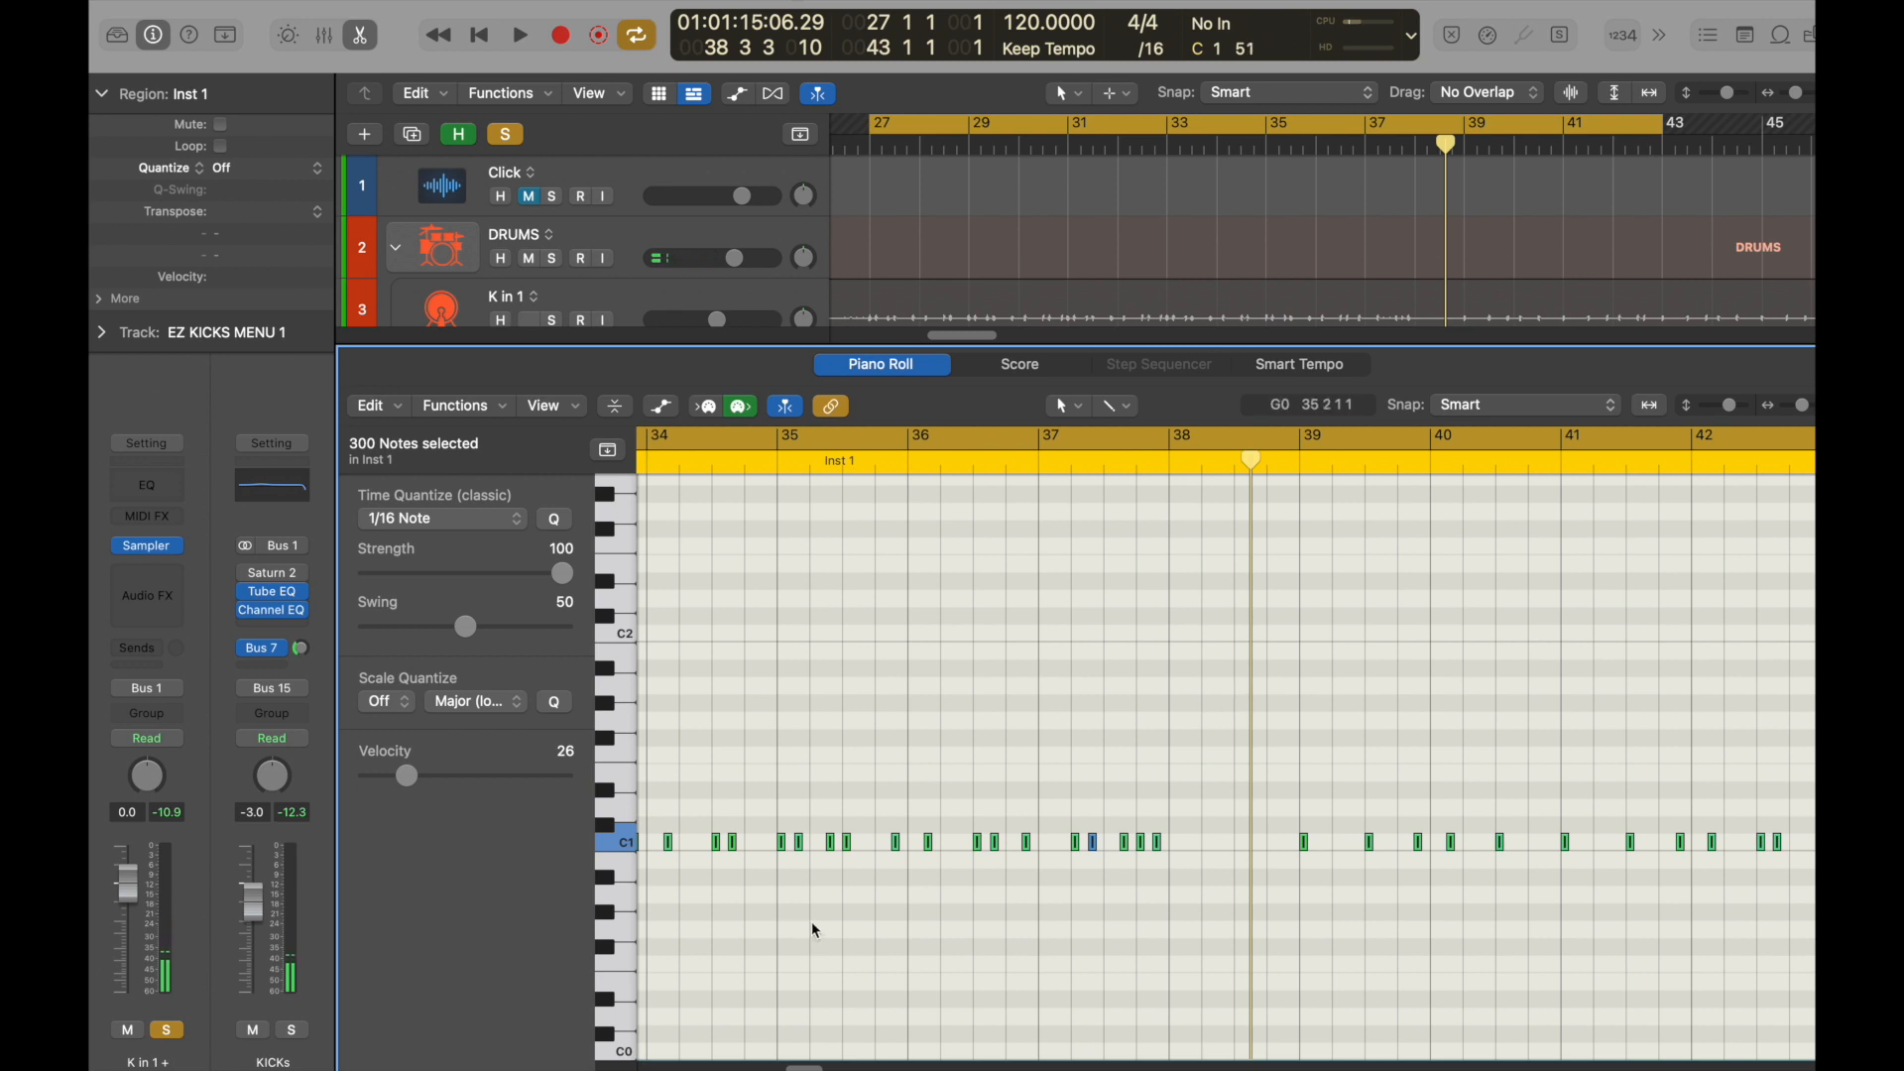
Copy all selected C1 notes up to B1, keeping the originals, and play back the two layered kicks.
key(super+Right)
key(super+Right)
key(super+Right)
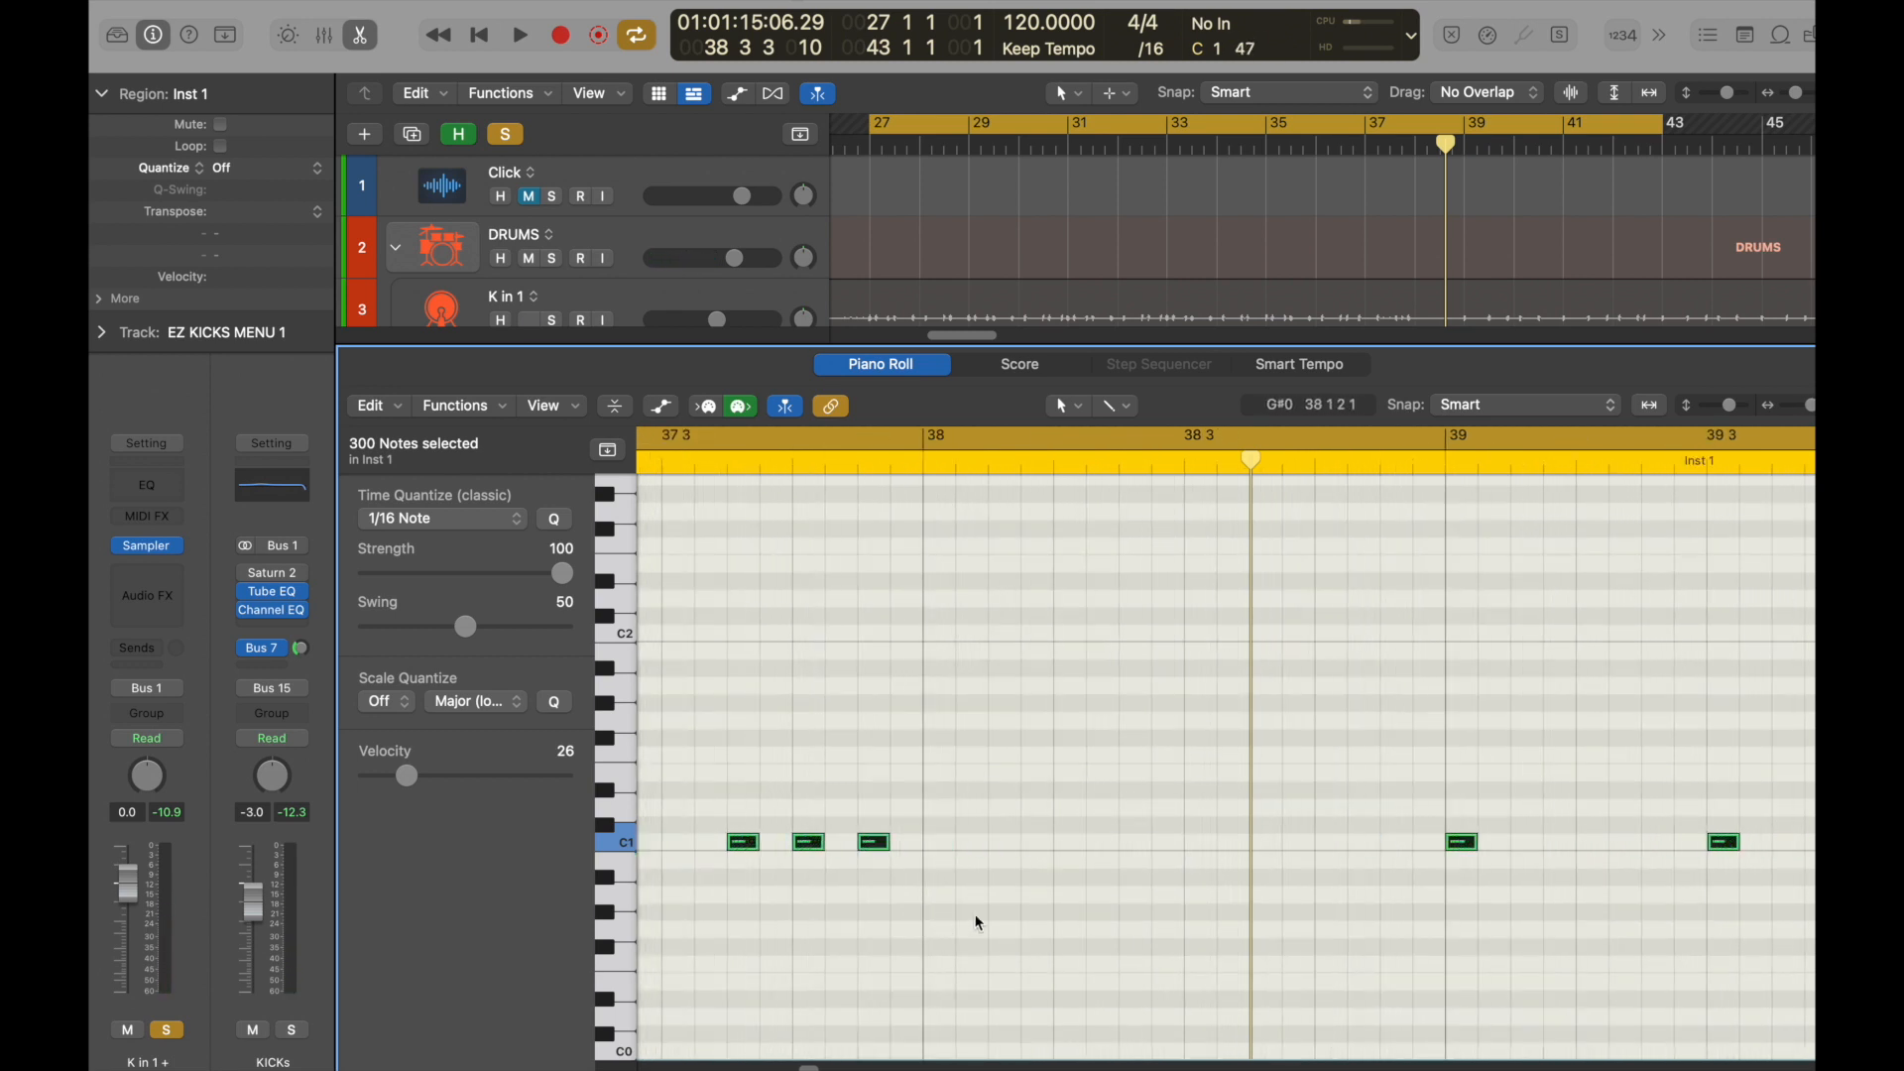
scroll(1021, 903, left, 5)
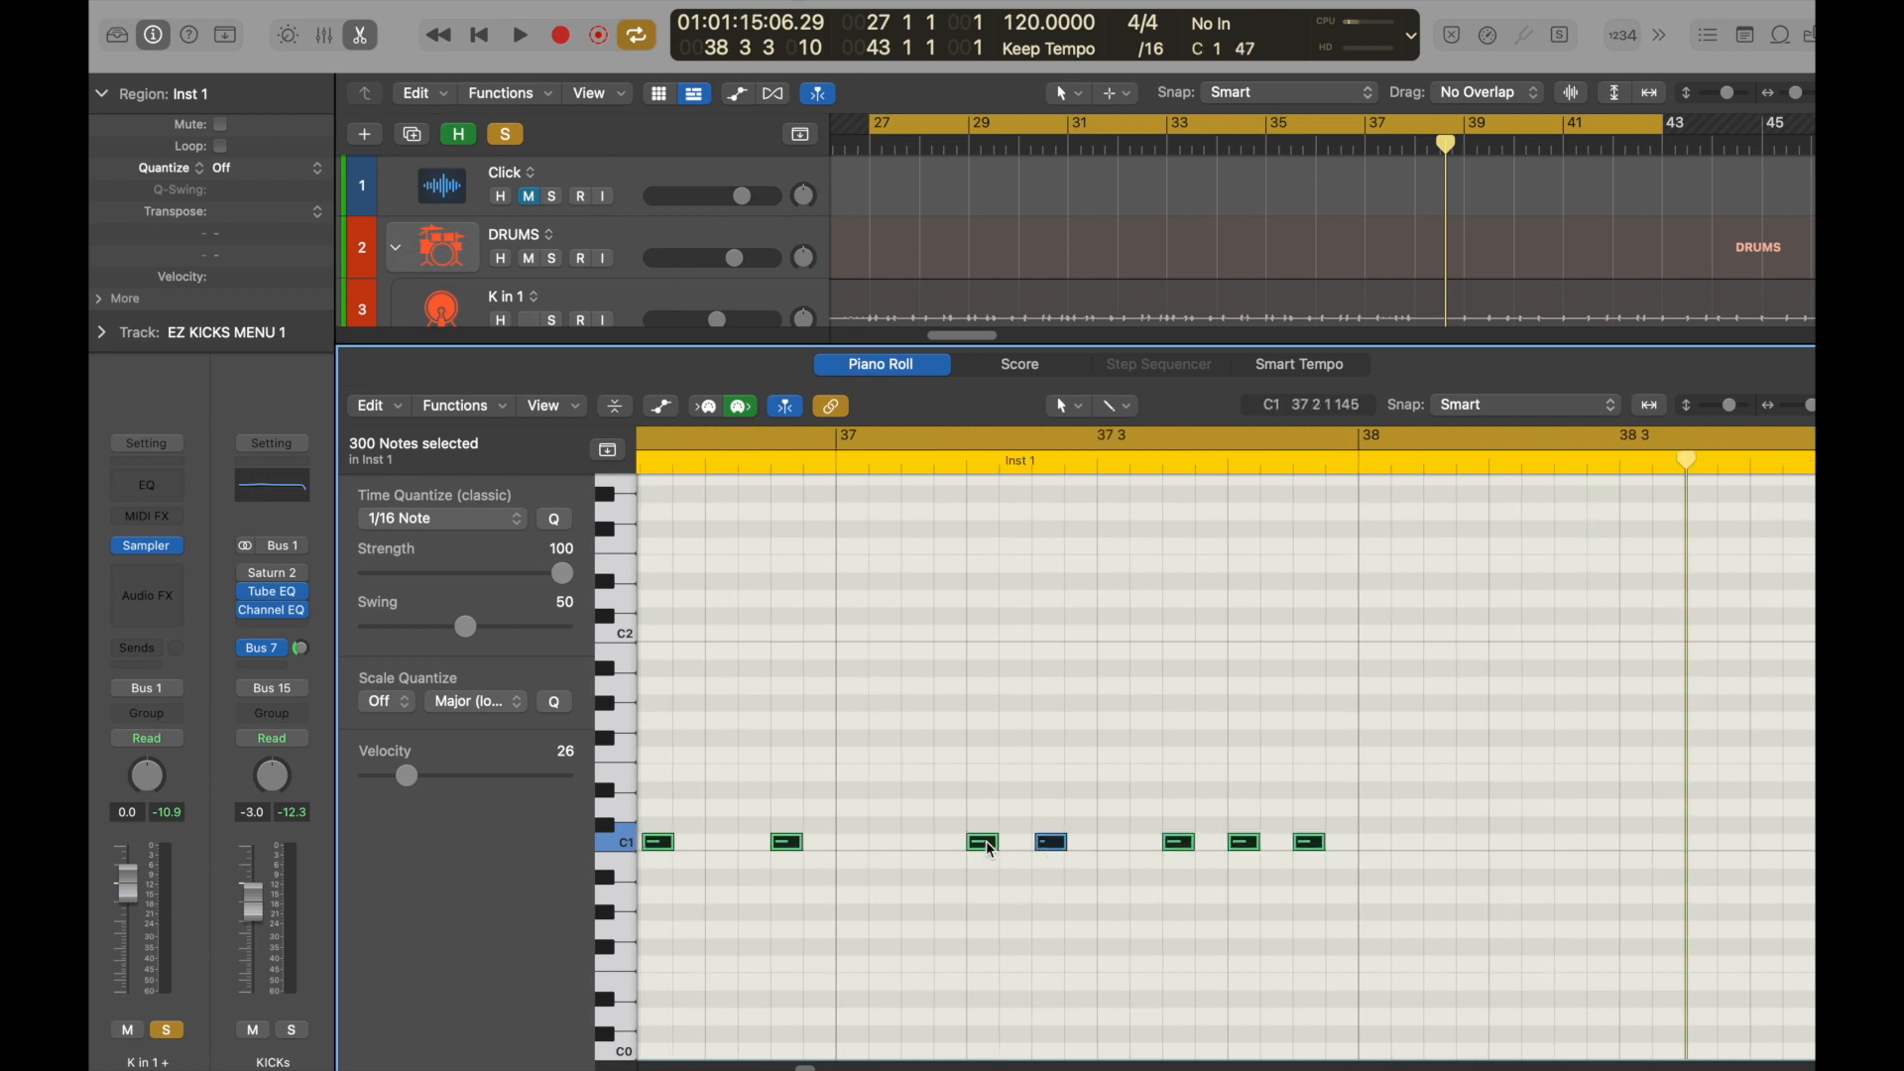
mouse_move(985, 845)
drag(990, 850, 991, 651)
key(space)
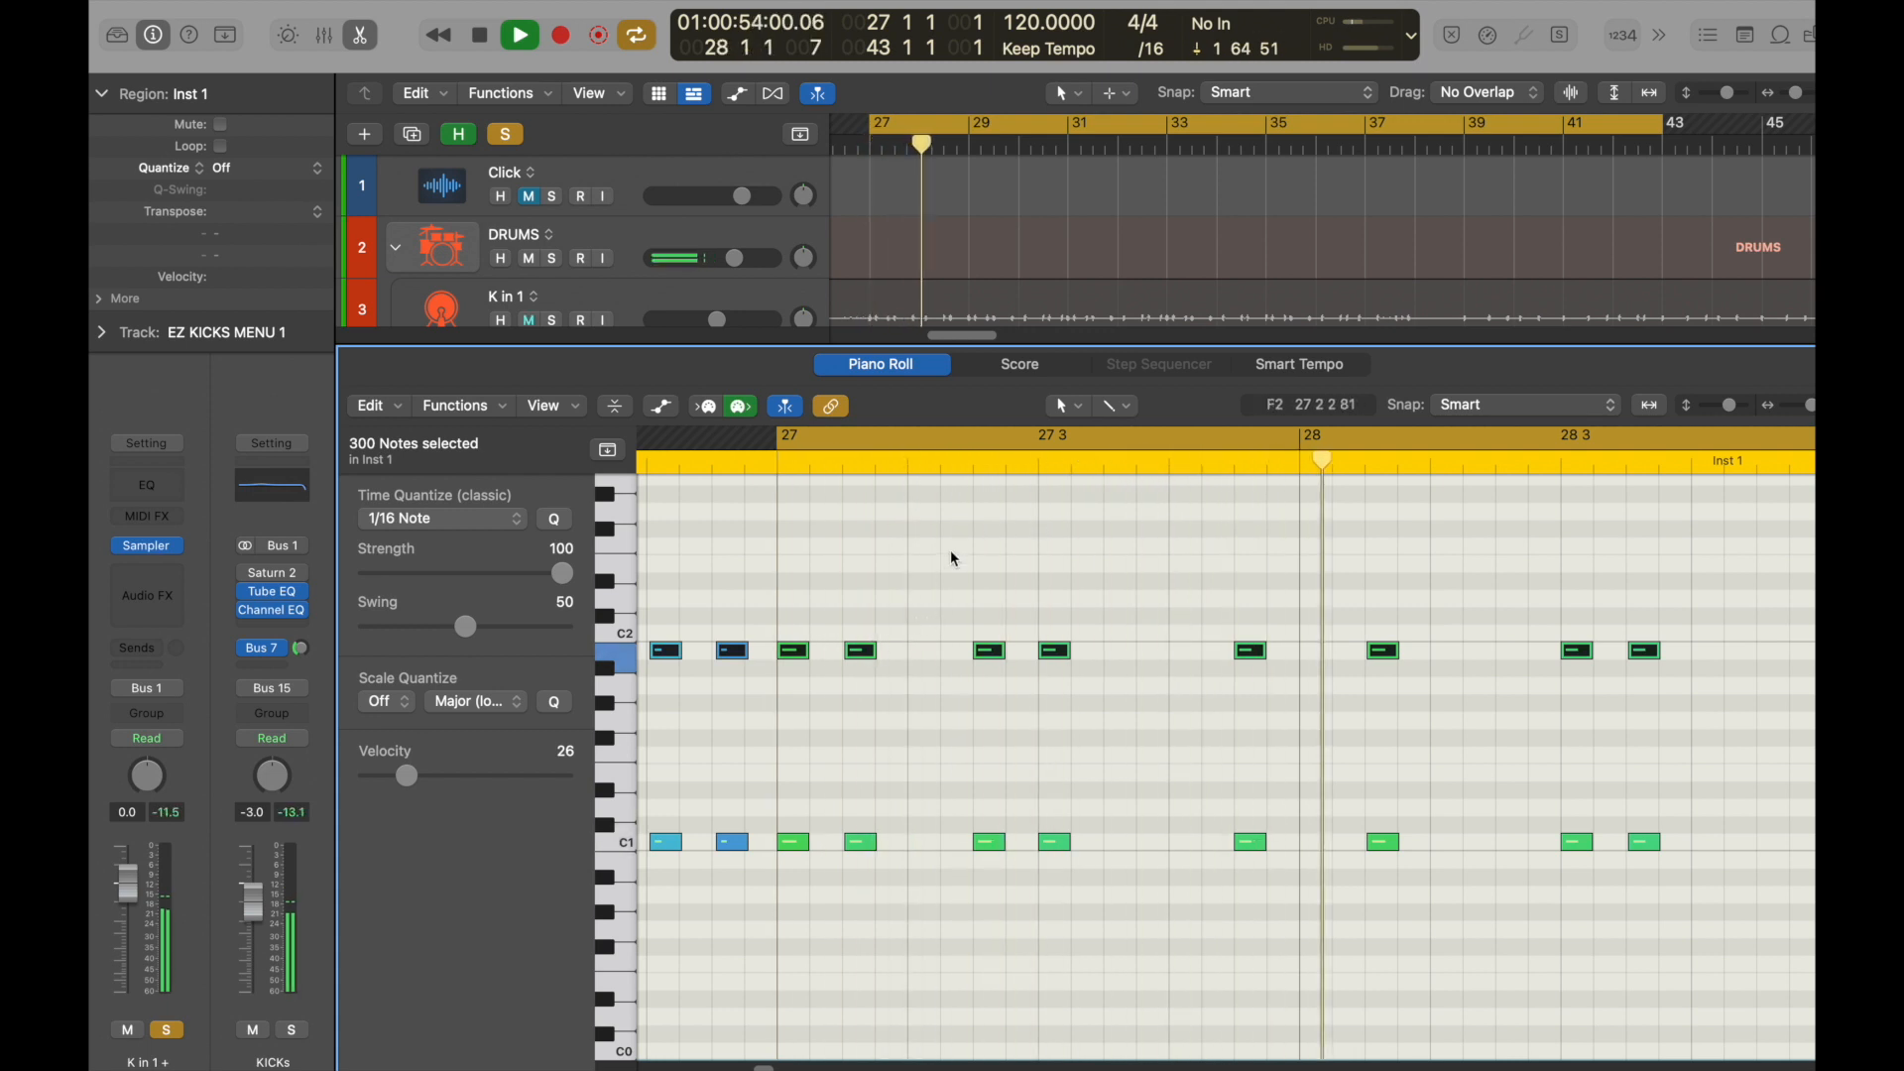
key(space)
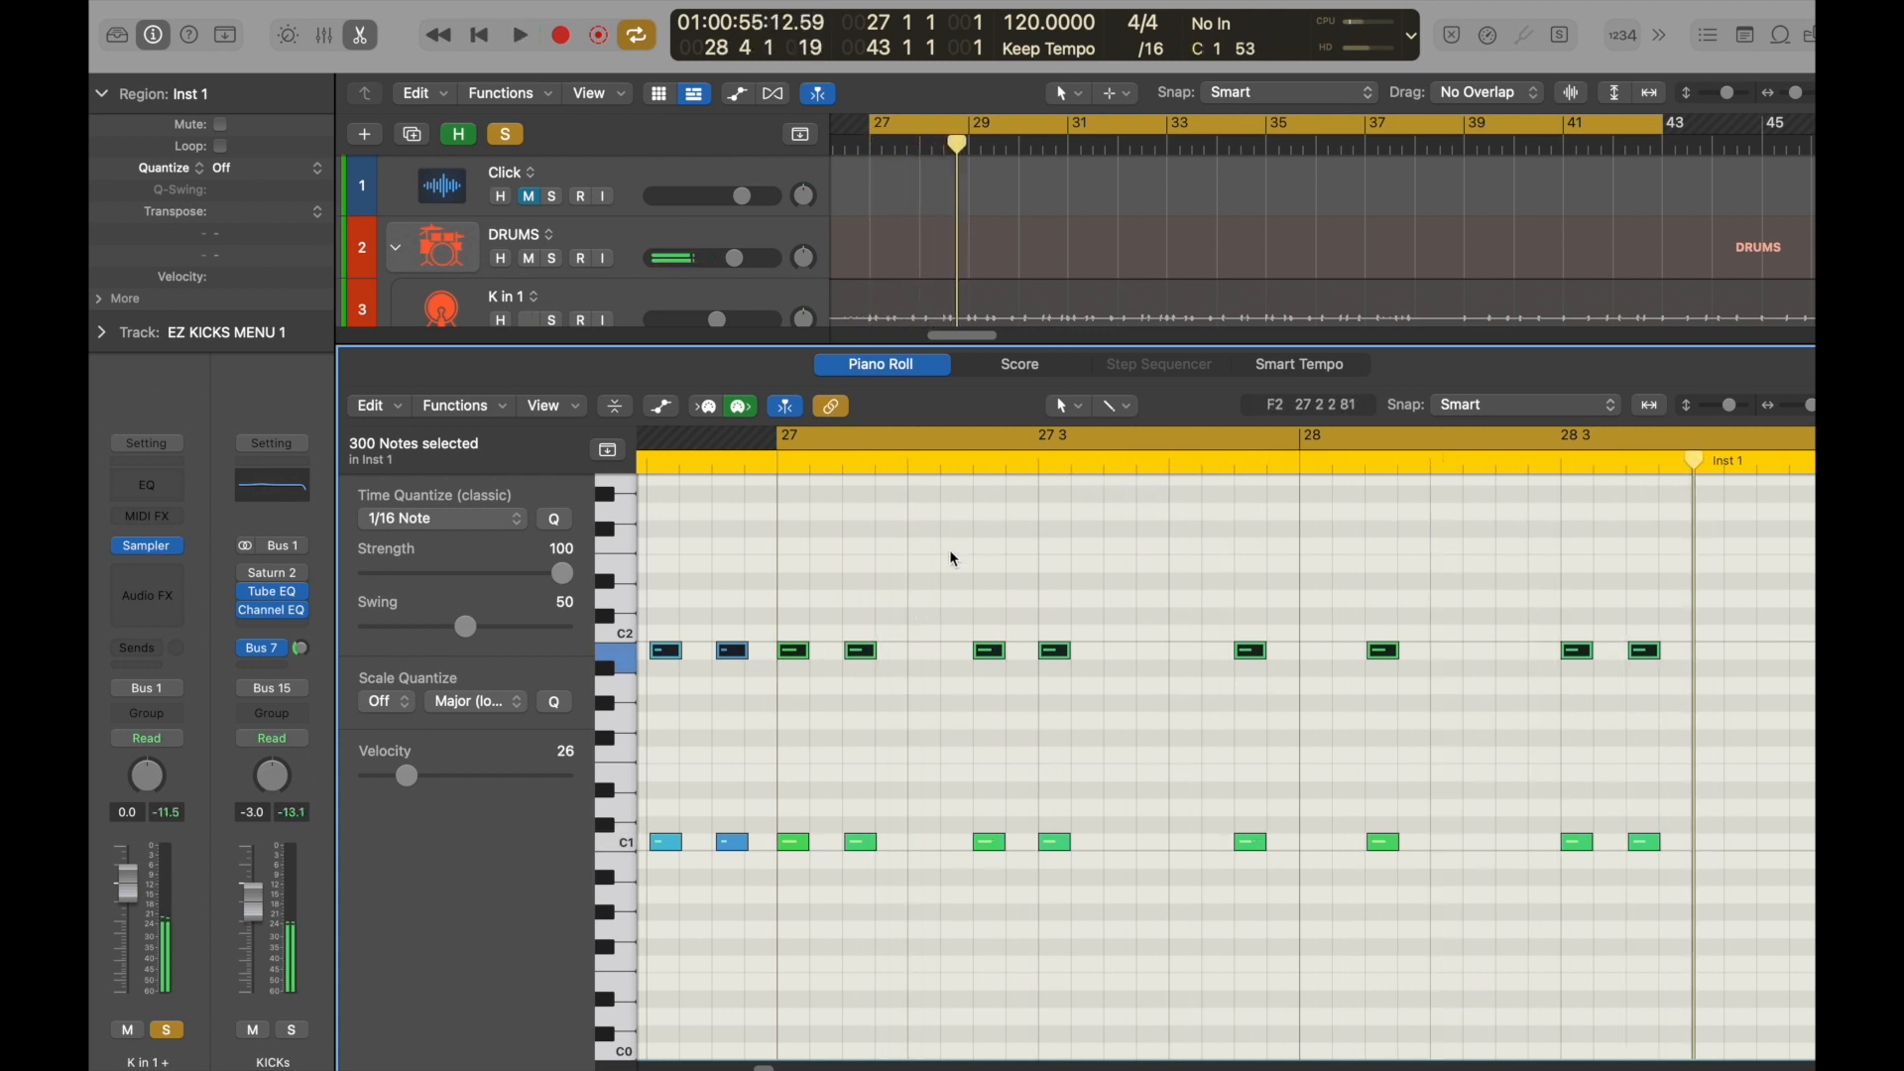
Select only the row of B1 notes across the whole region, set their velocity to 39 and audition the blend.
key(super+Left)
key(super+Left)
key(super+Left)
key(super+Left)
key(super+Left)
key(super+Left)
key(super+Left)
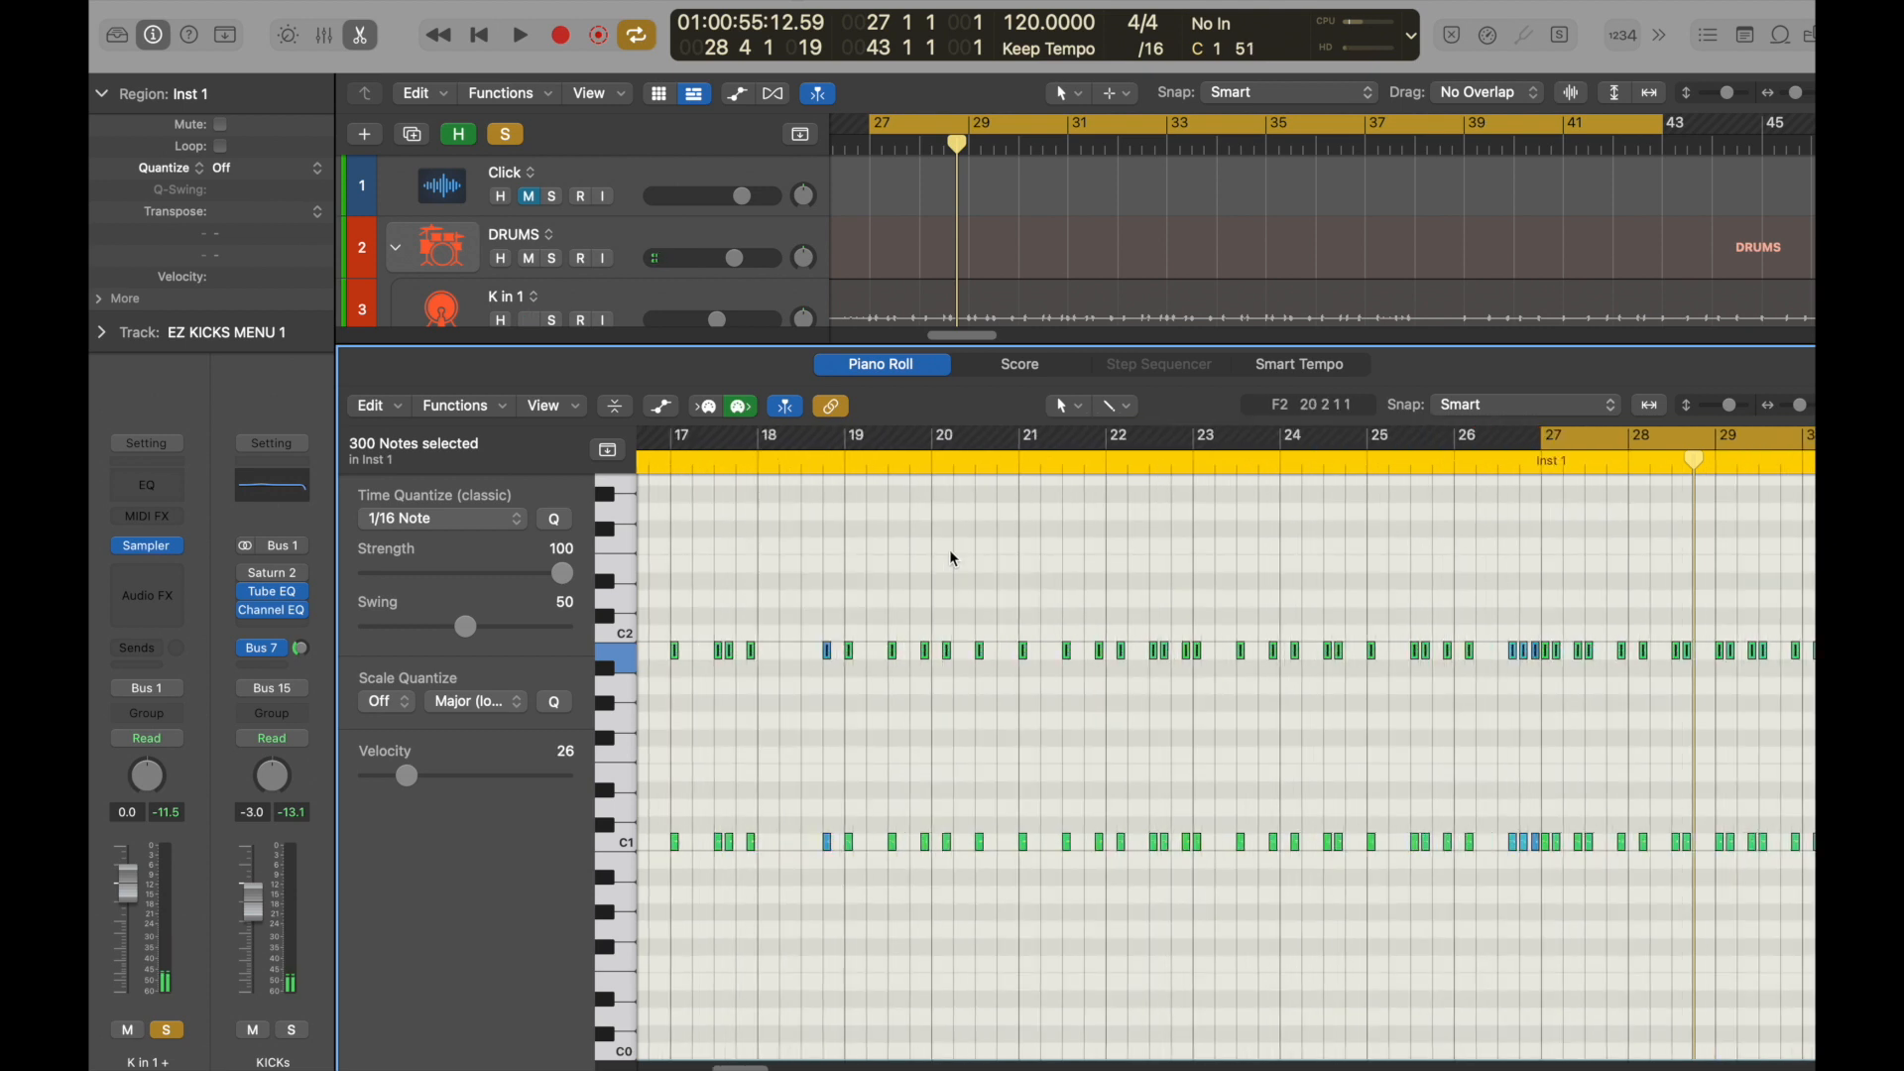
key(super+Left)
drag(889, 563, 934, 688)
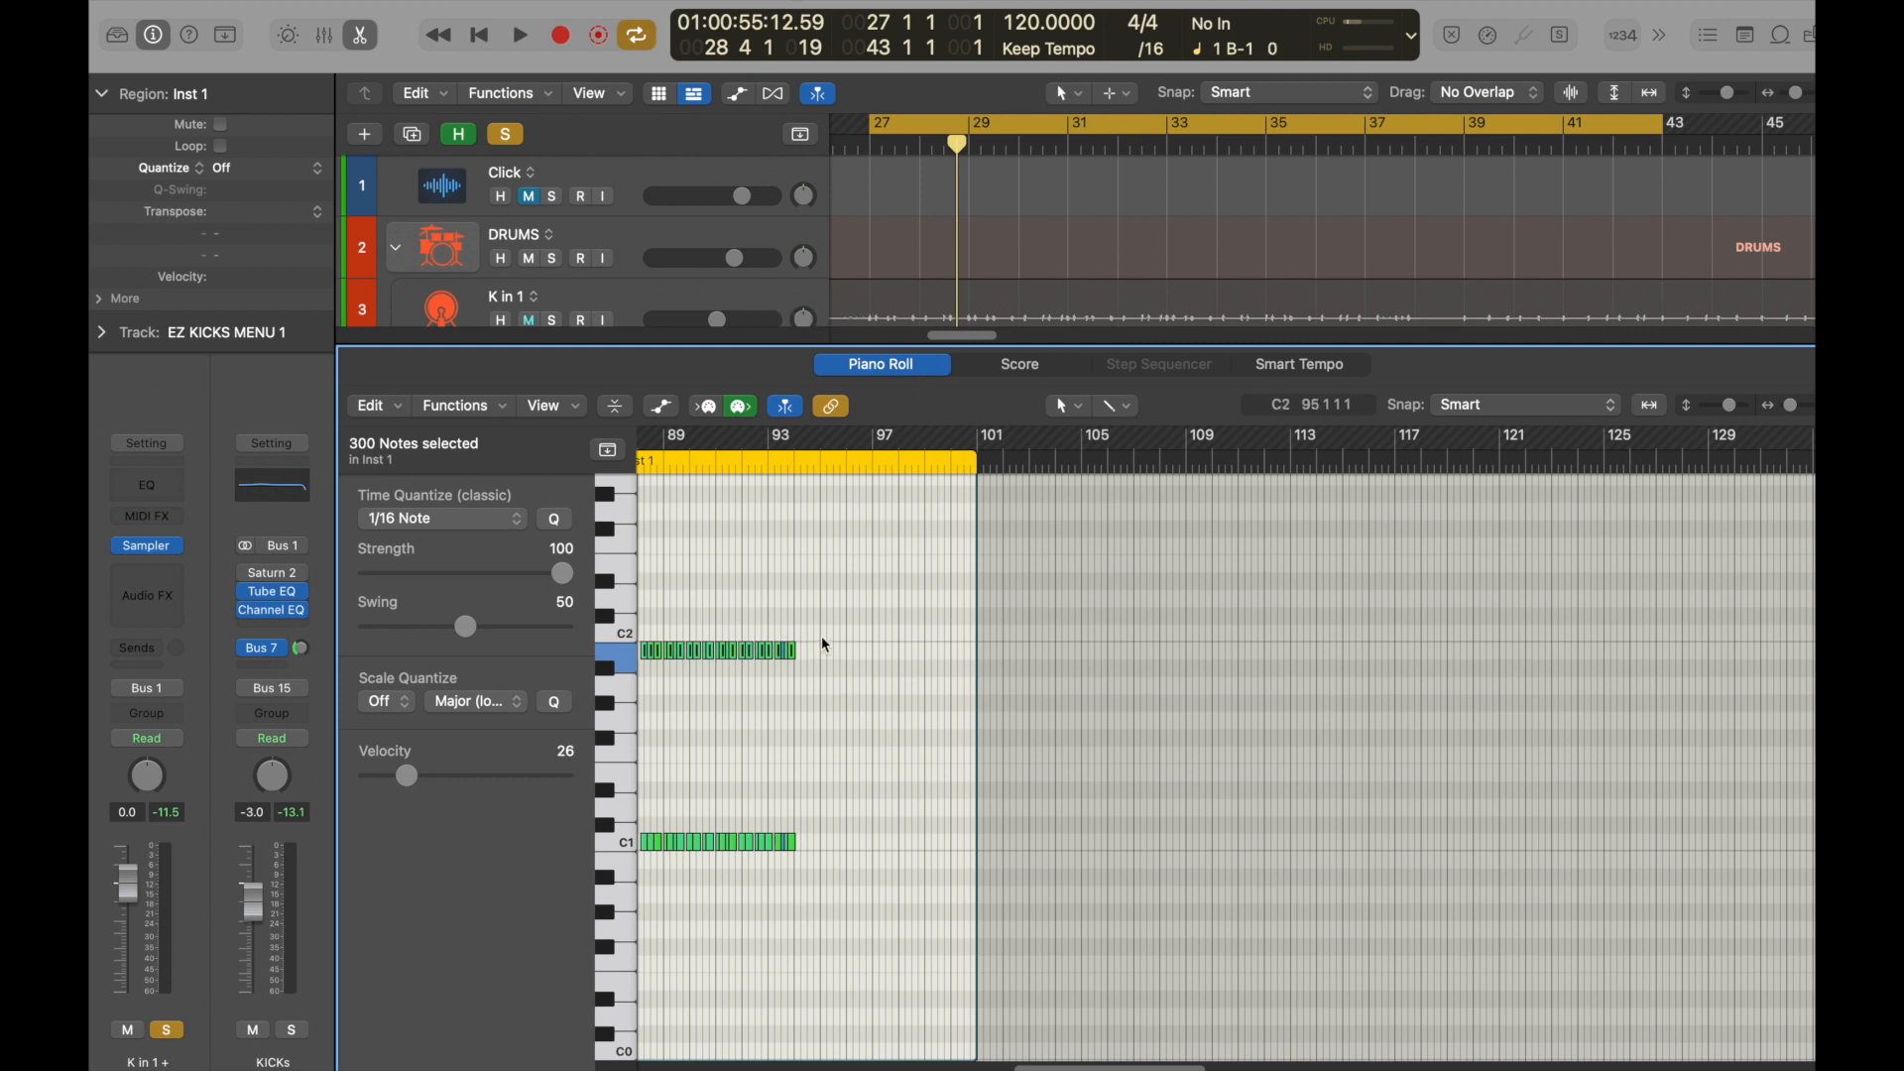
scroll(860, 730, left, 10)
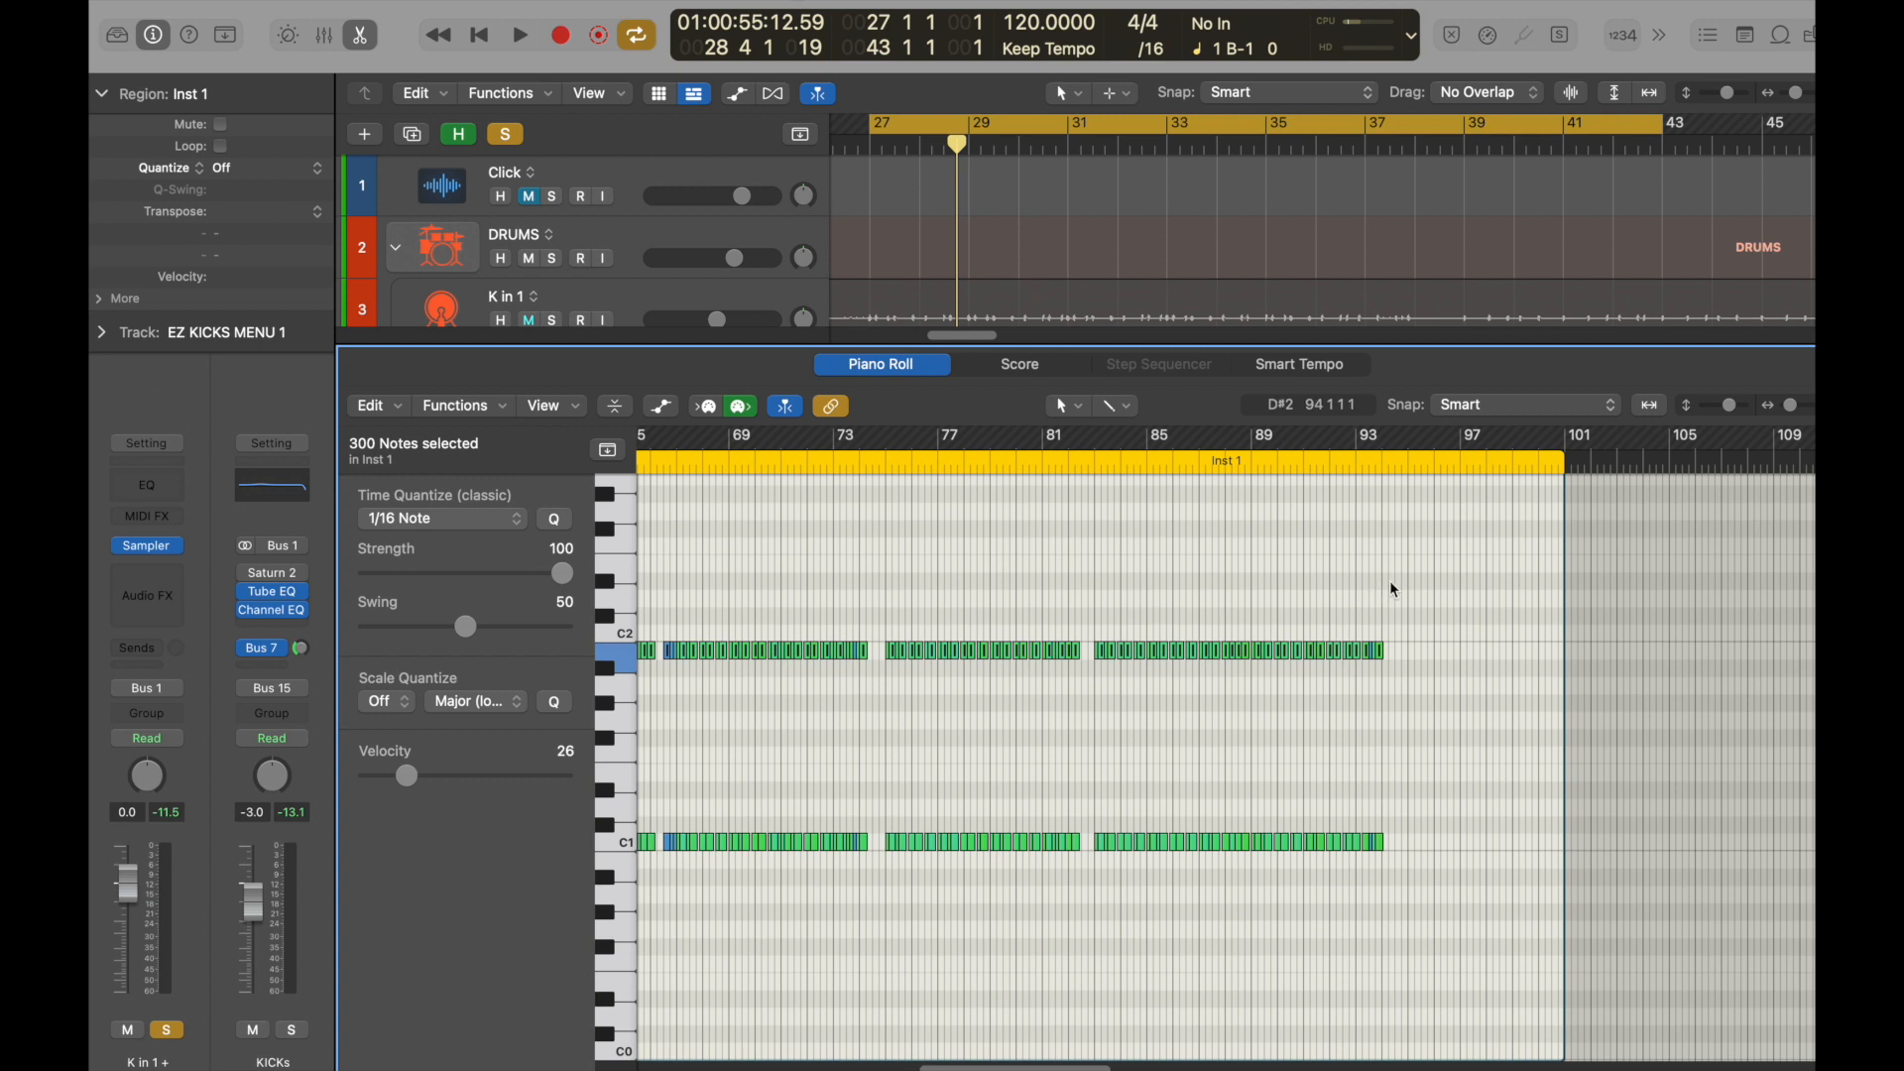
drag(1414, 593, 600, 703)
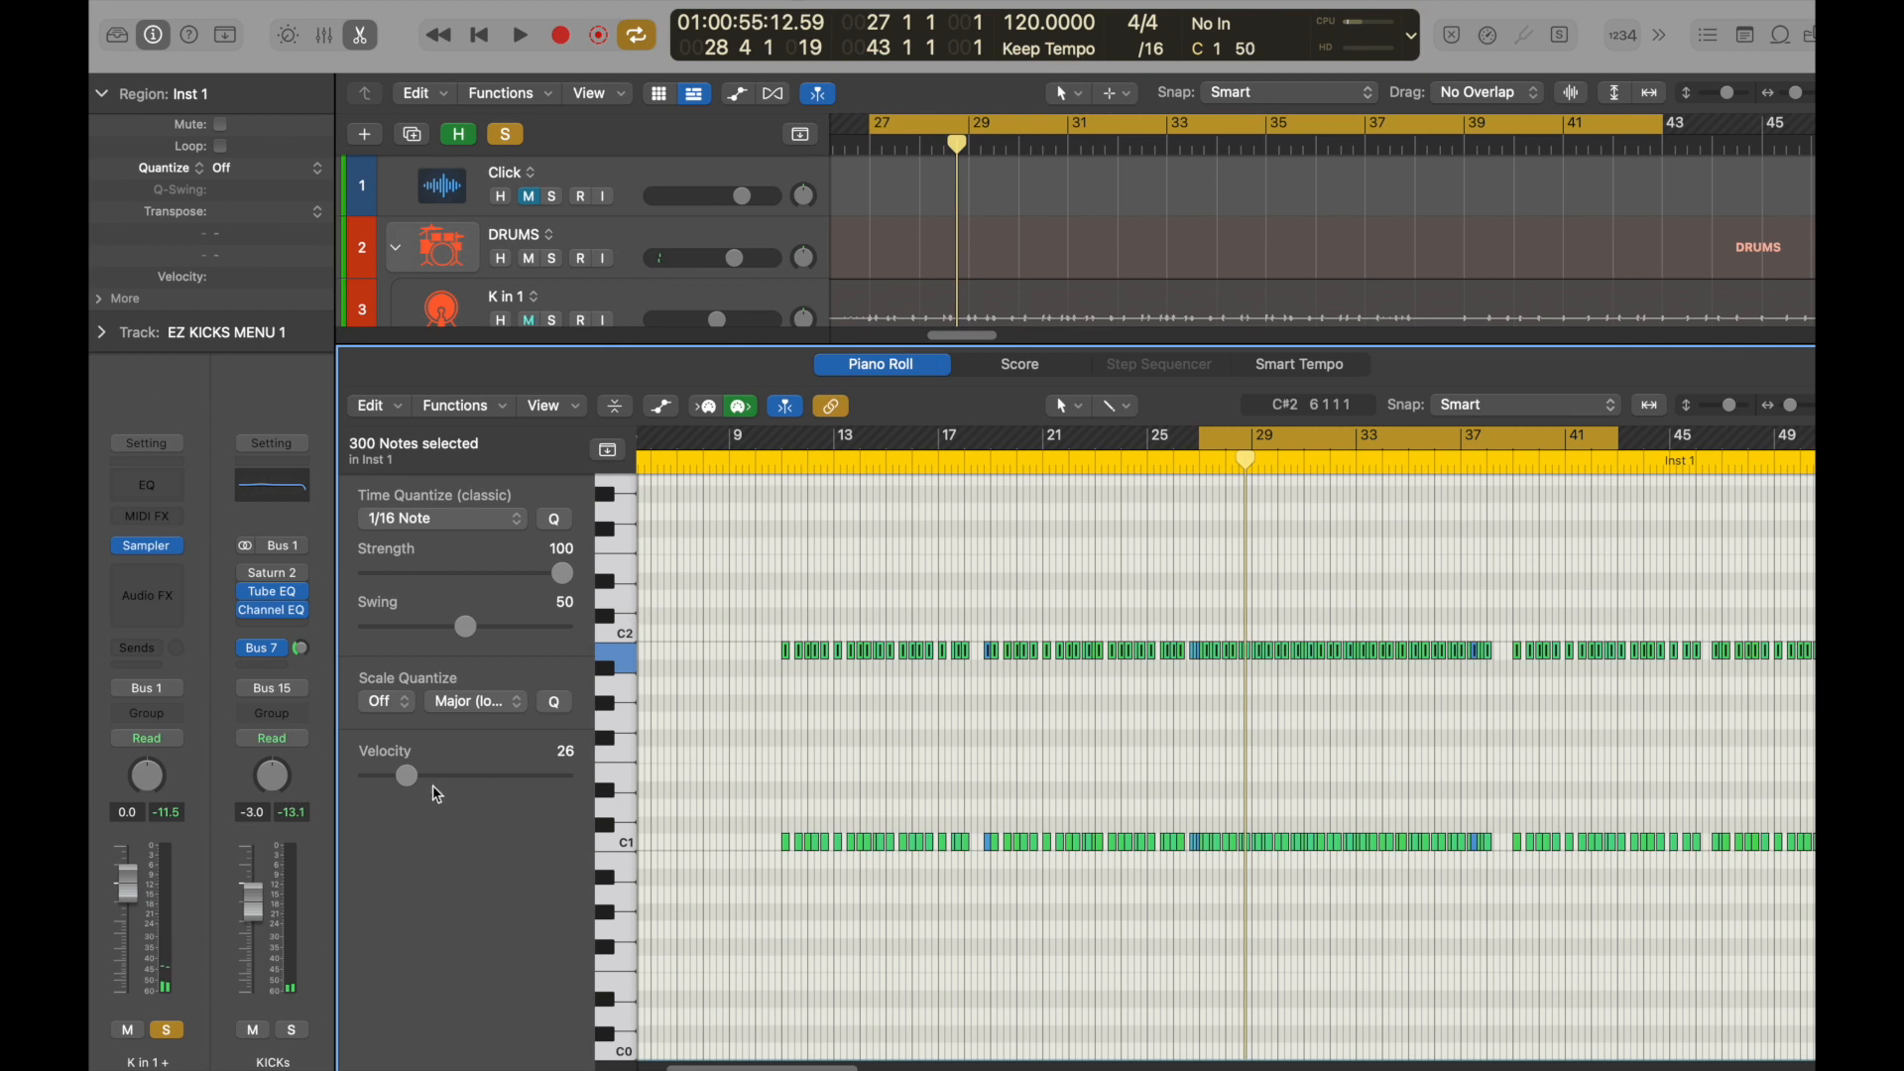
drag(438, 787, 429, 778)
key(space)
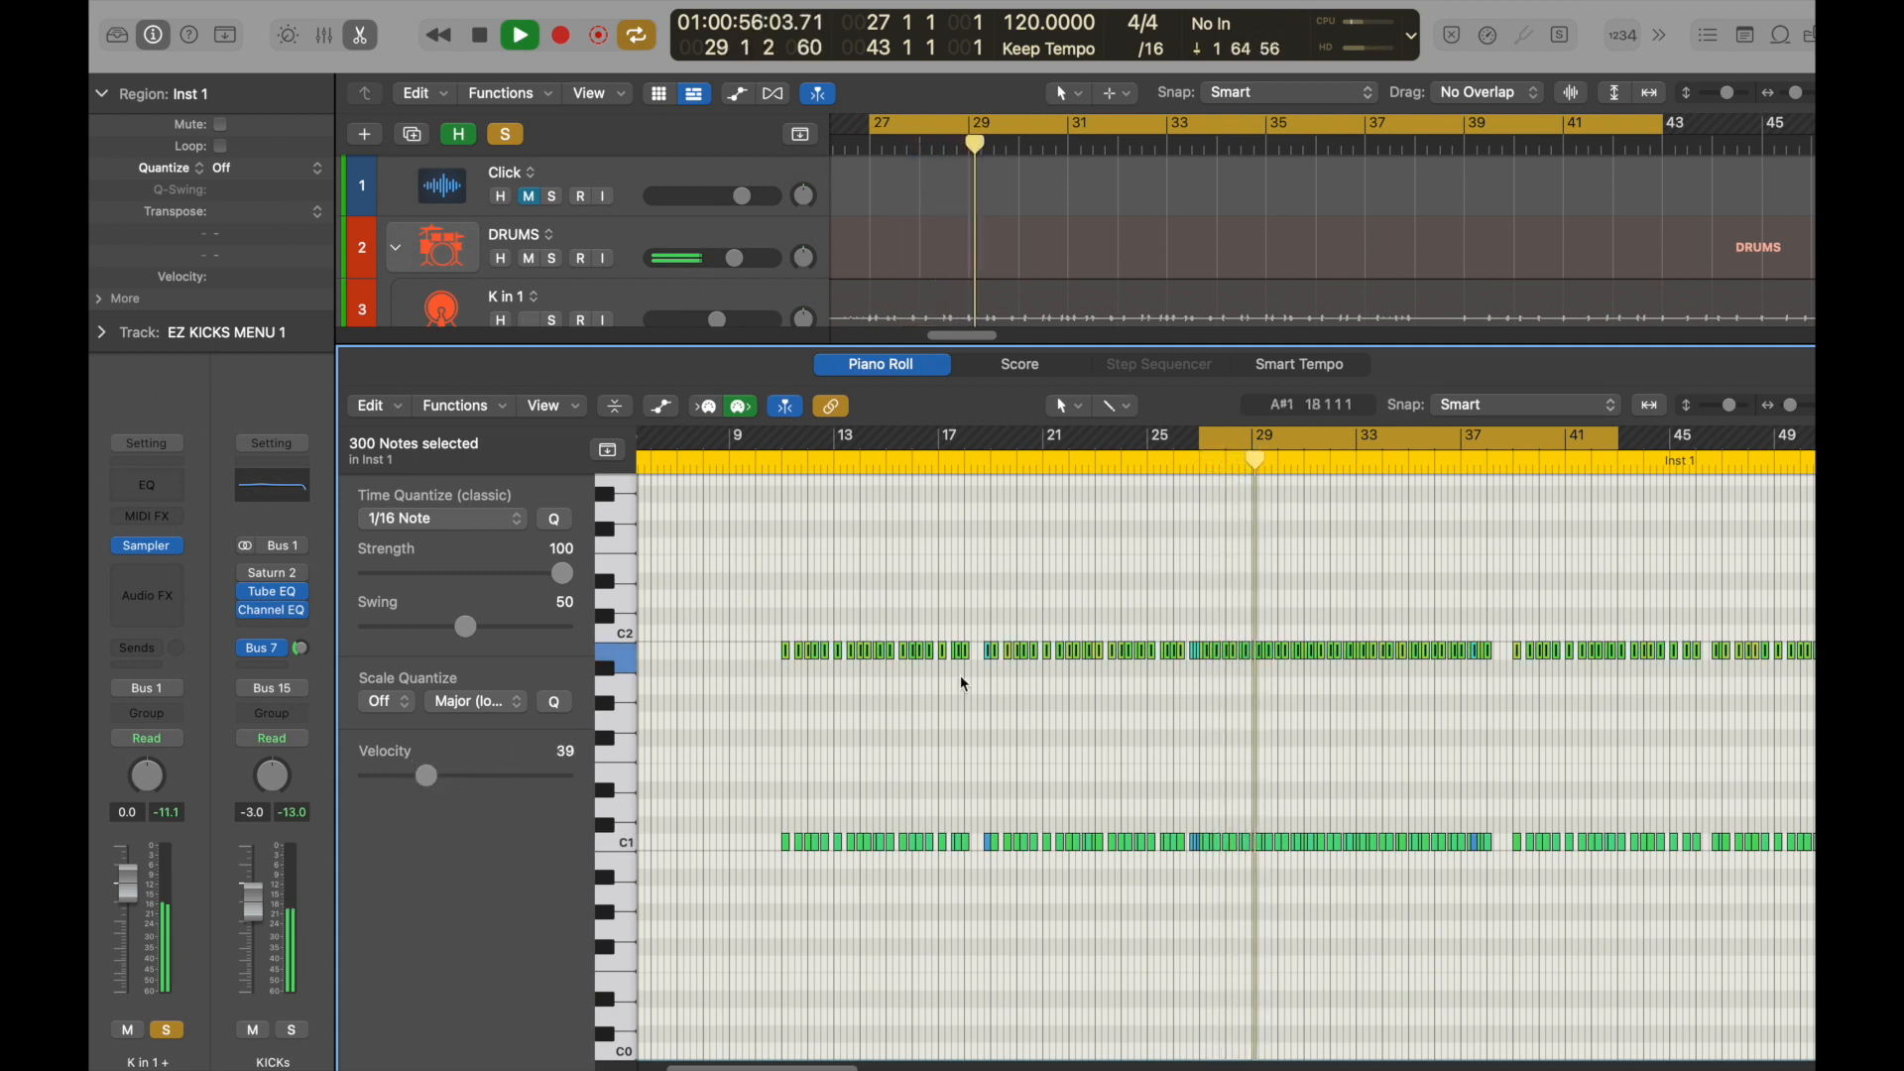
key(space)
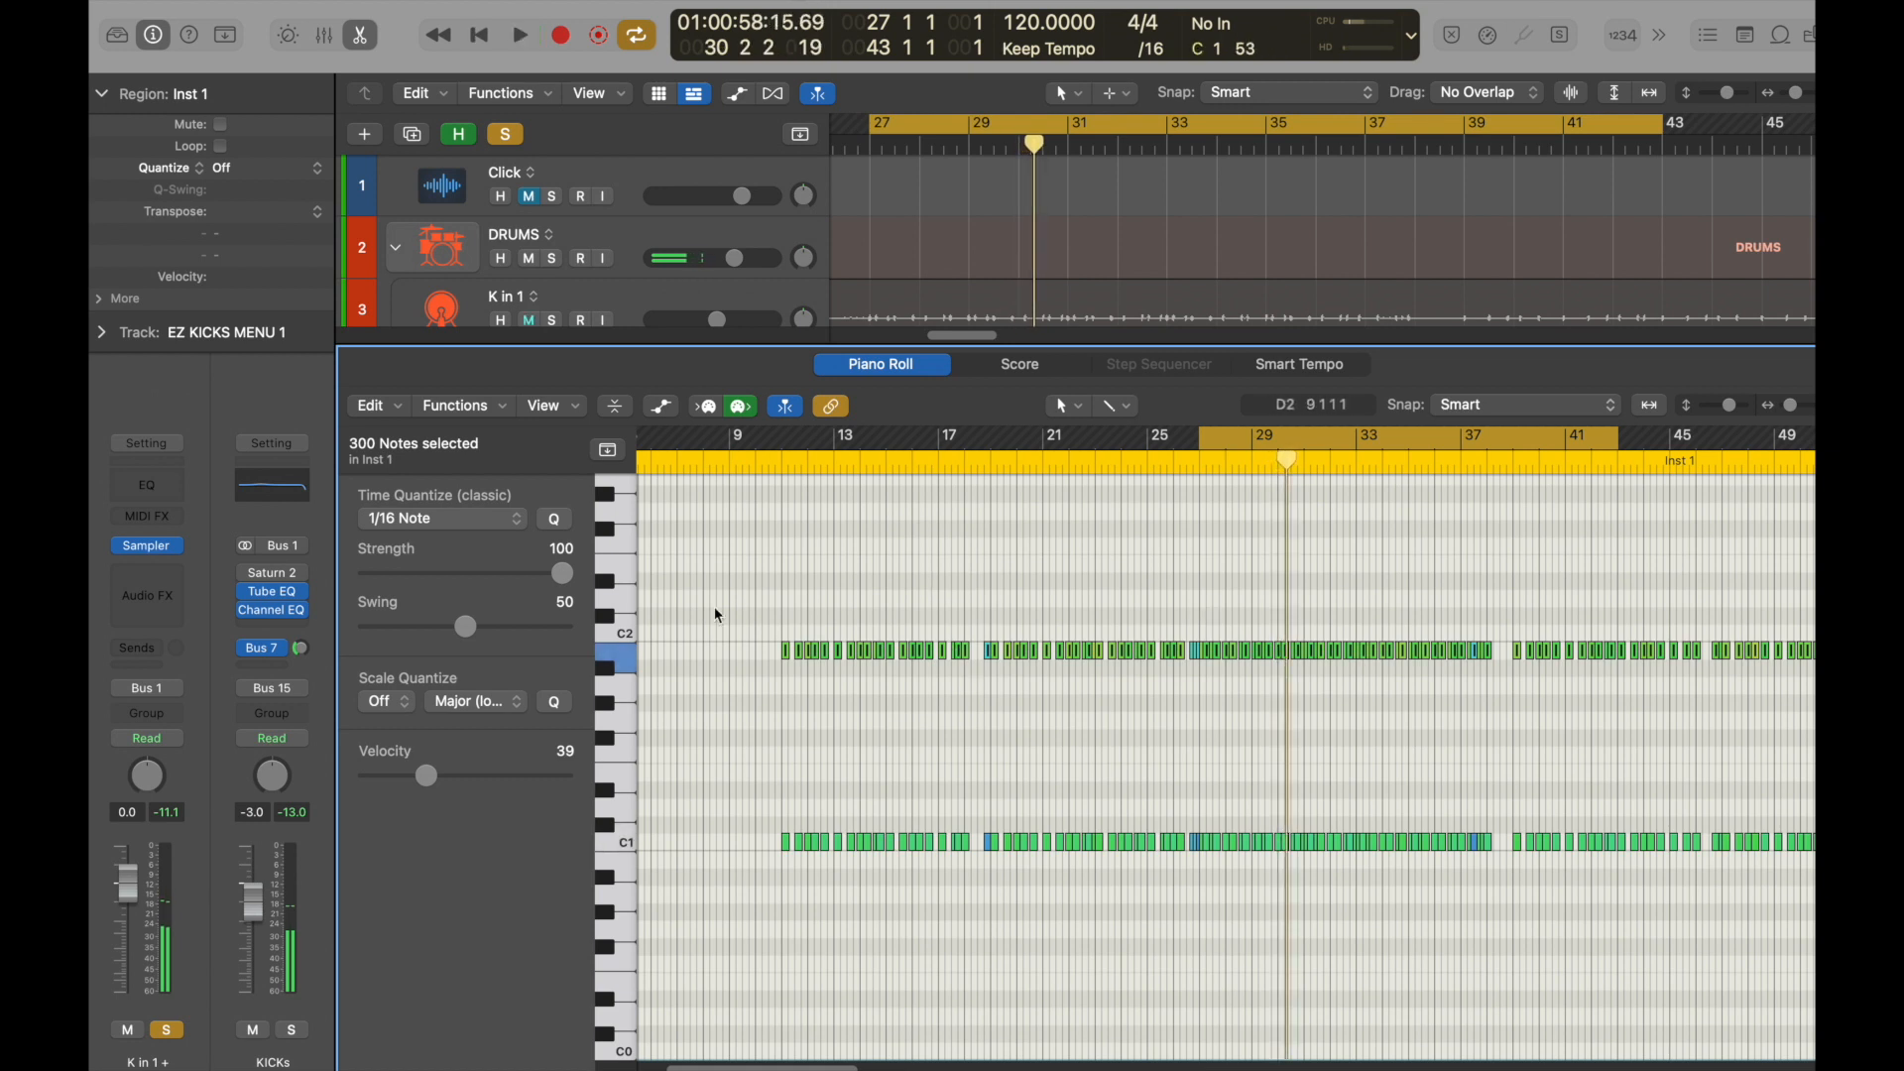
Lengthen all selected B1 notes together to about an eighth note each and play back the layered kicks.
drag(699, 585, 1212, 708)
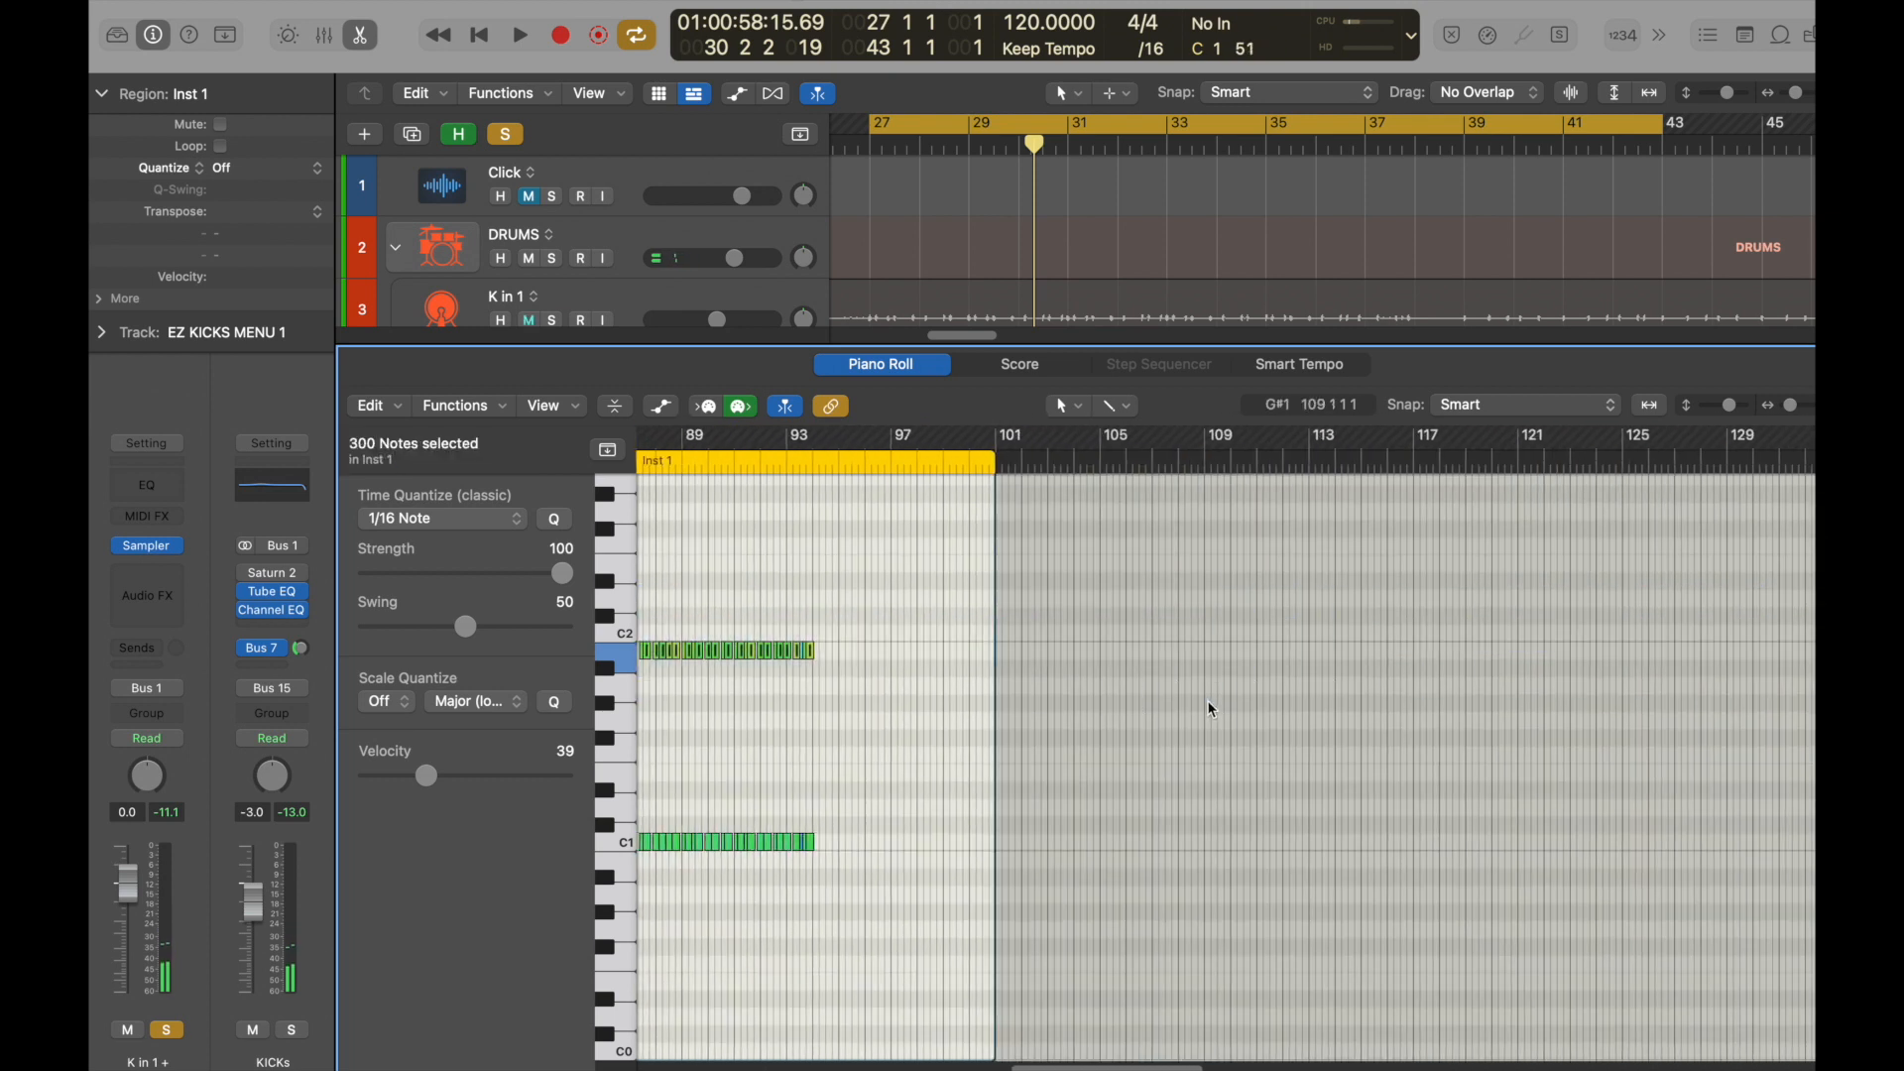
key(space)
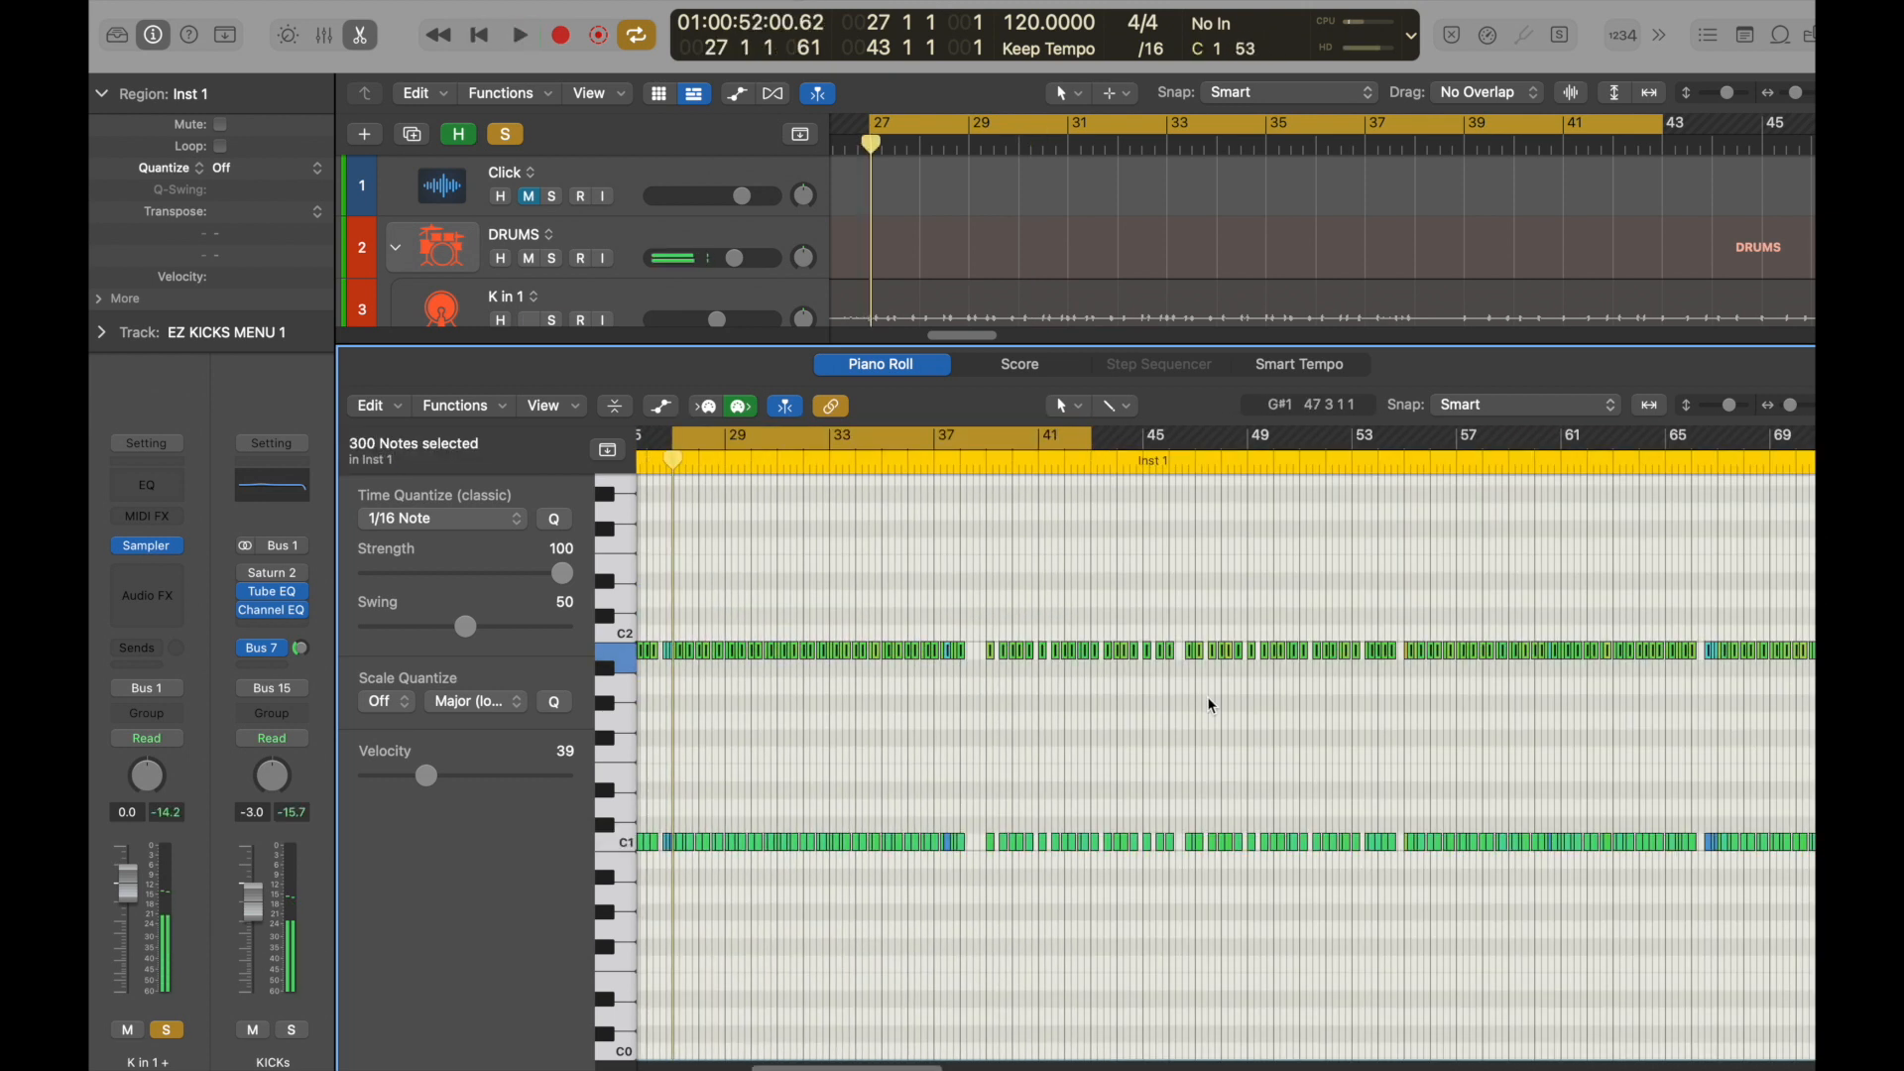
key(super+Right)
key(super+Right)
key(super+Right)
key(super+Right)
key(super+Right)
key(super+Right)
key(super+Right)
key(super+Right)
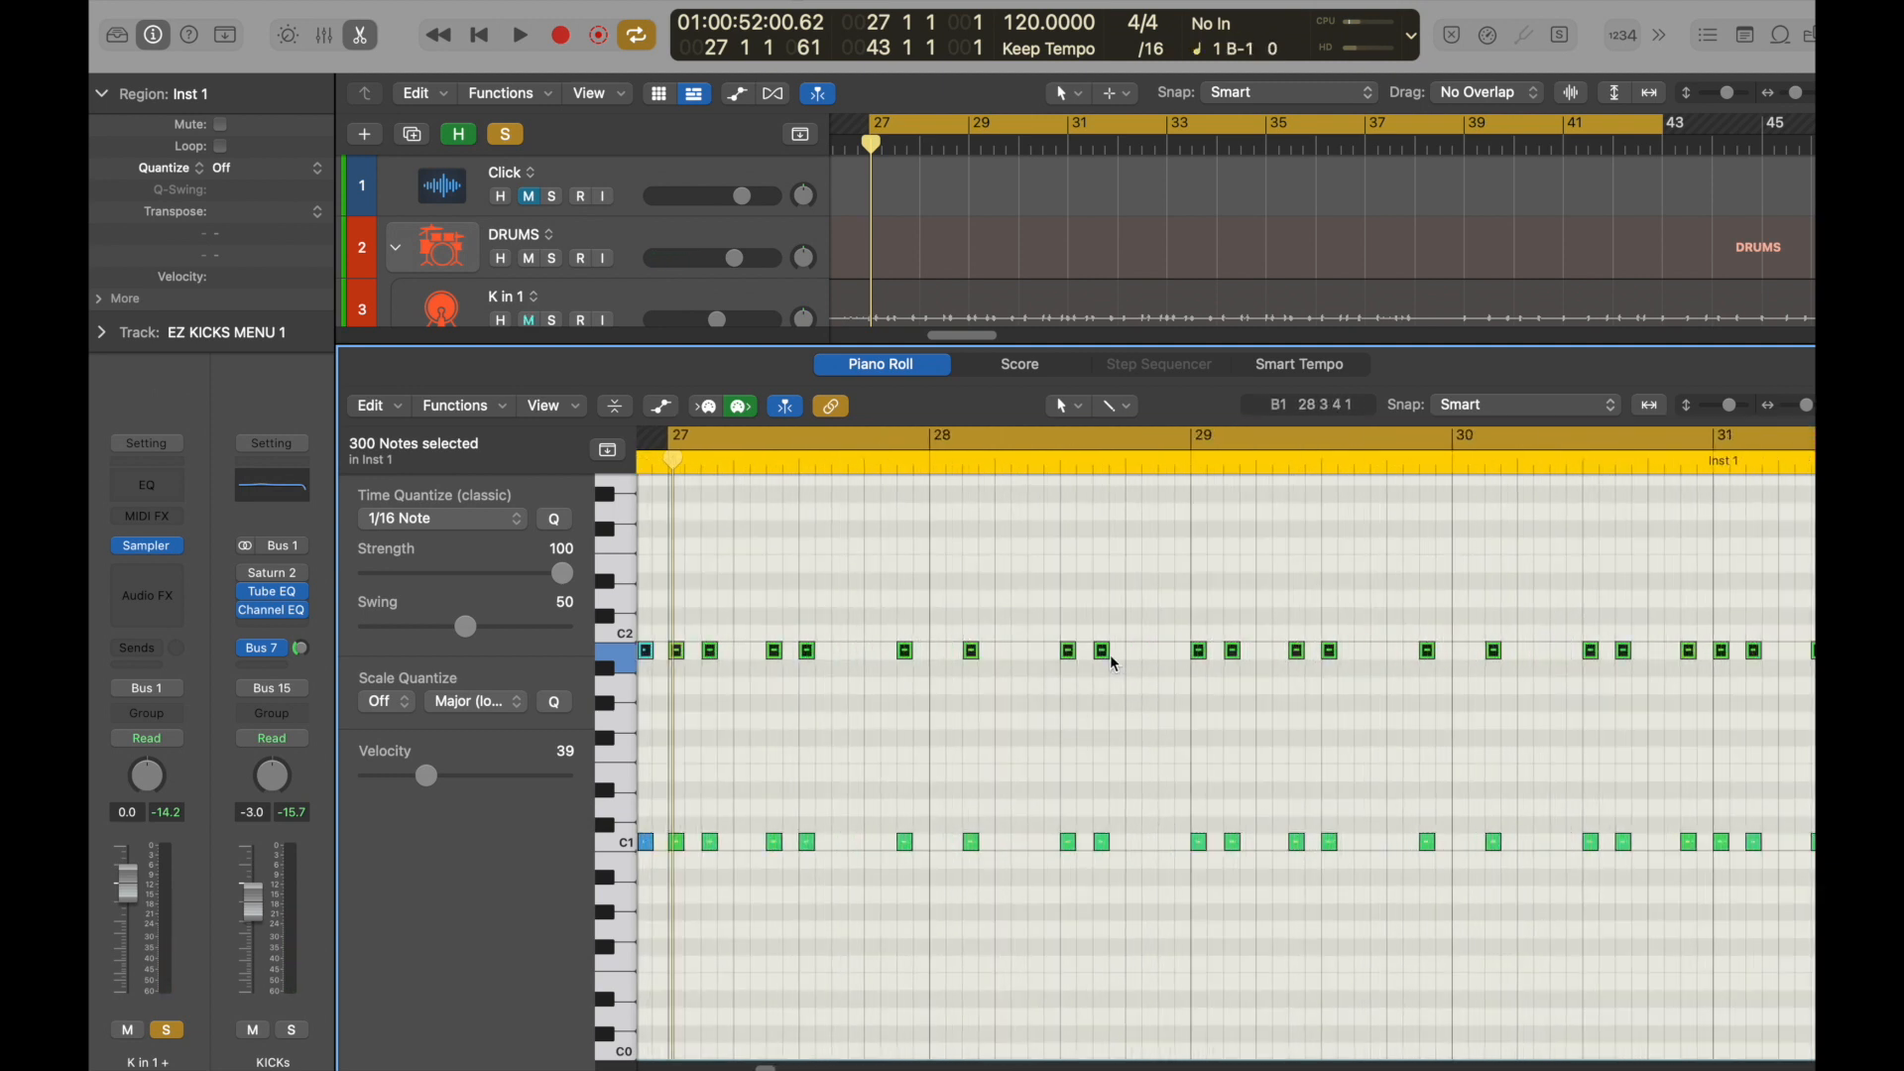
drag(1105, 653, 1127, 651)
key(space)
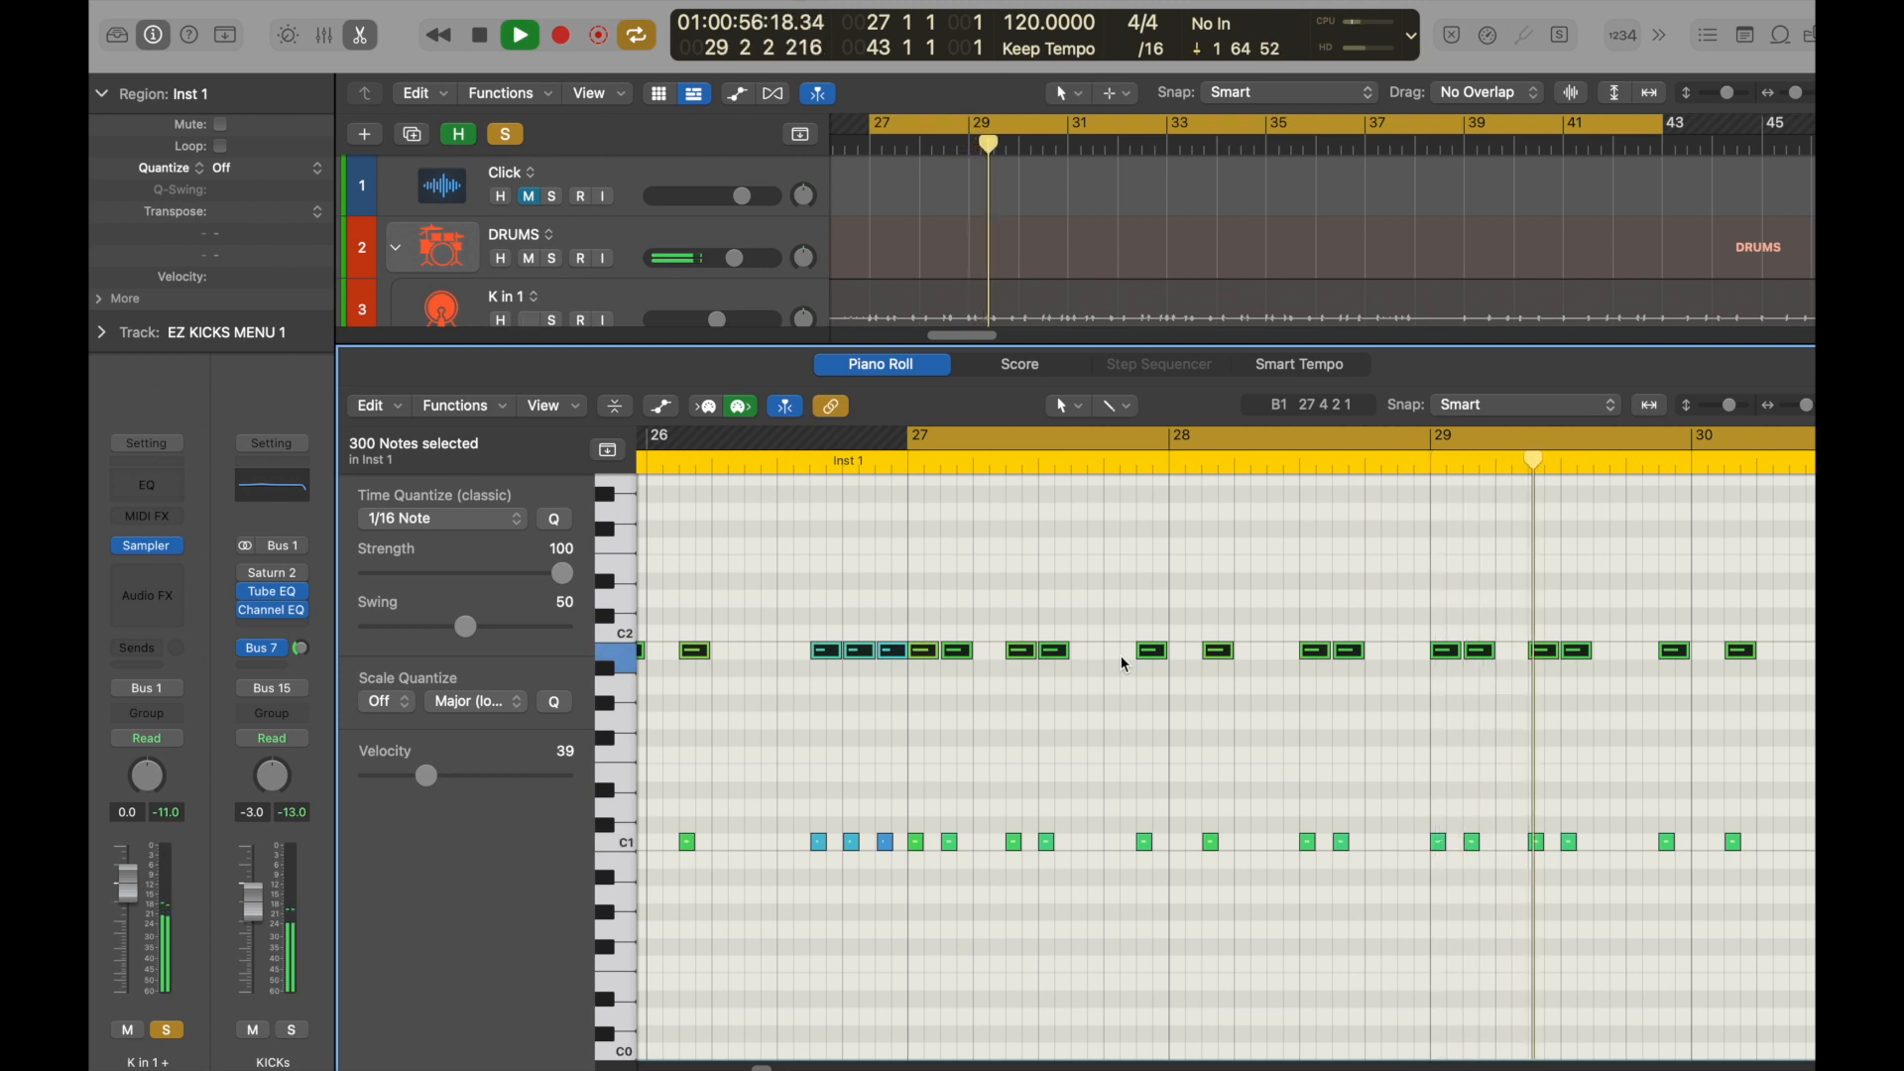
Extend all selected B1 notes further to about a dotted eighth note each and audition the longer kick layer.
key(space)
drag(1233, 652, 1245, 652)
key(space)
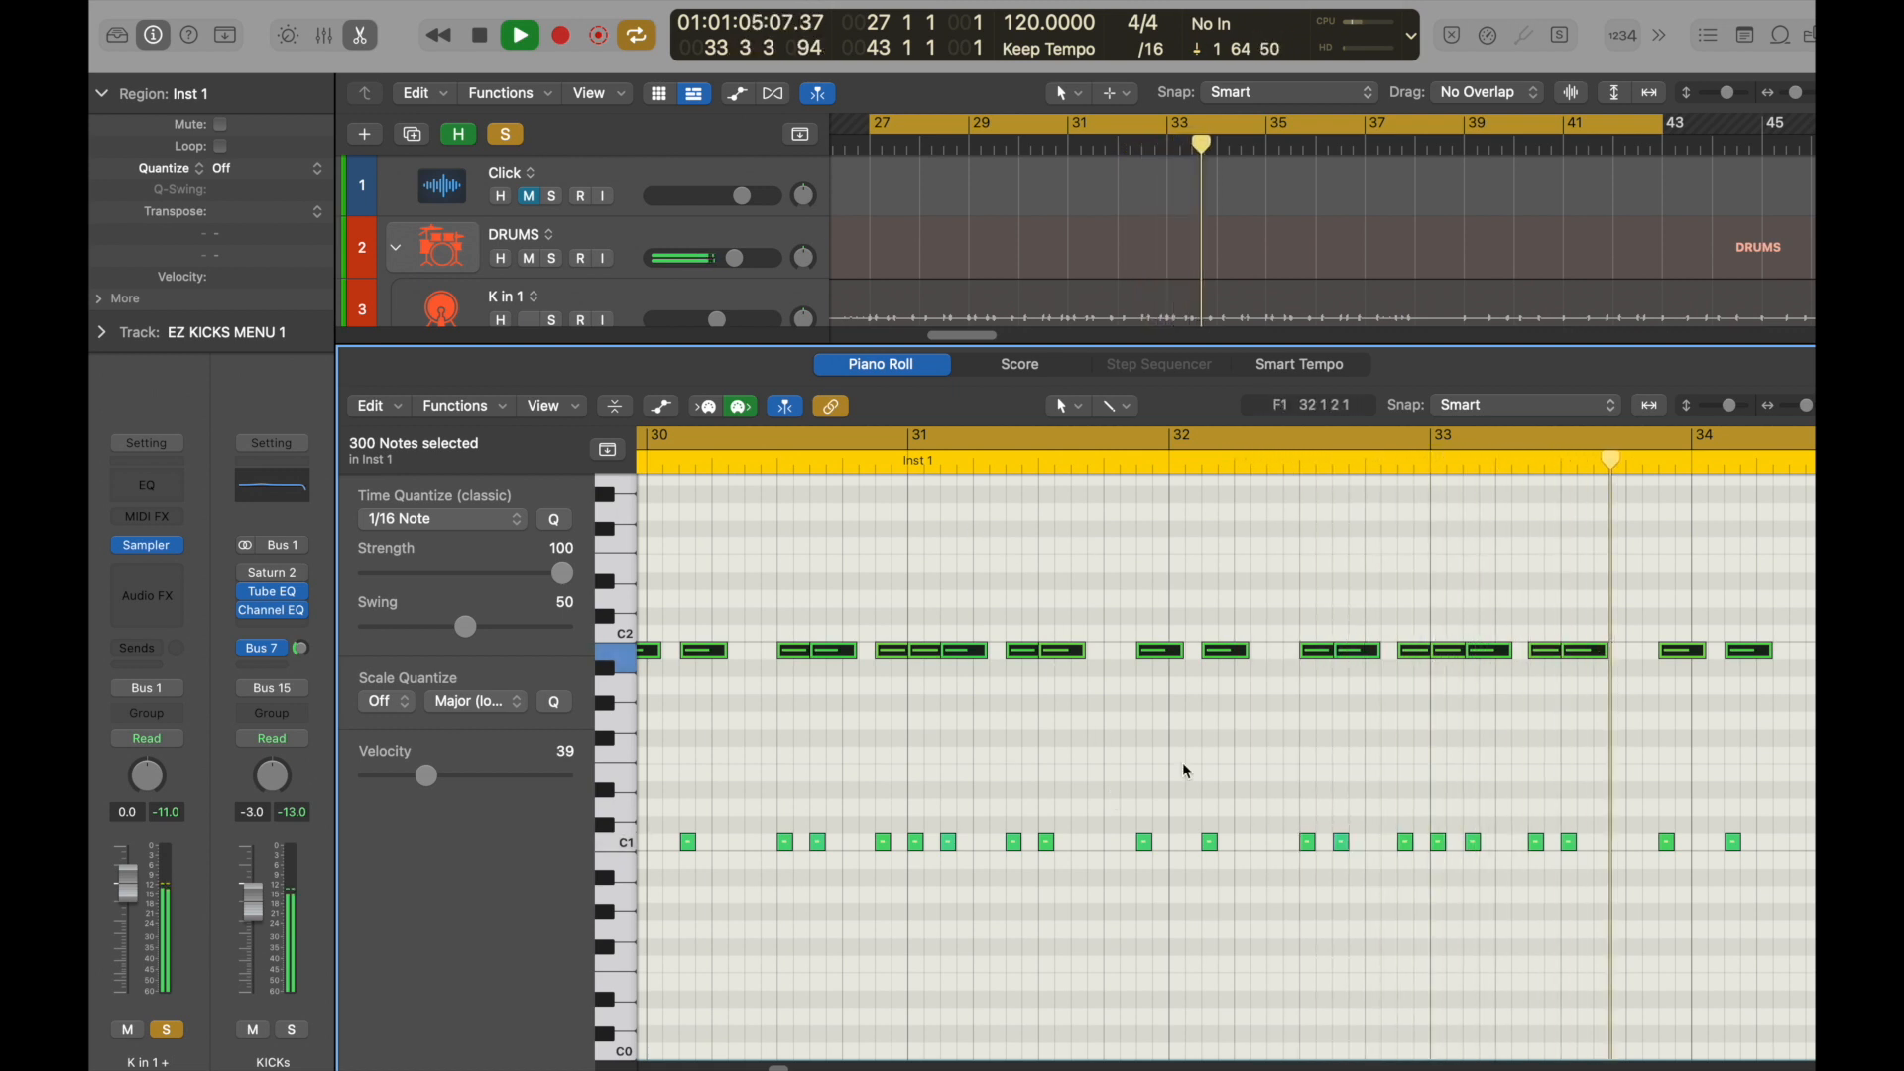
key(space)
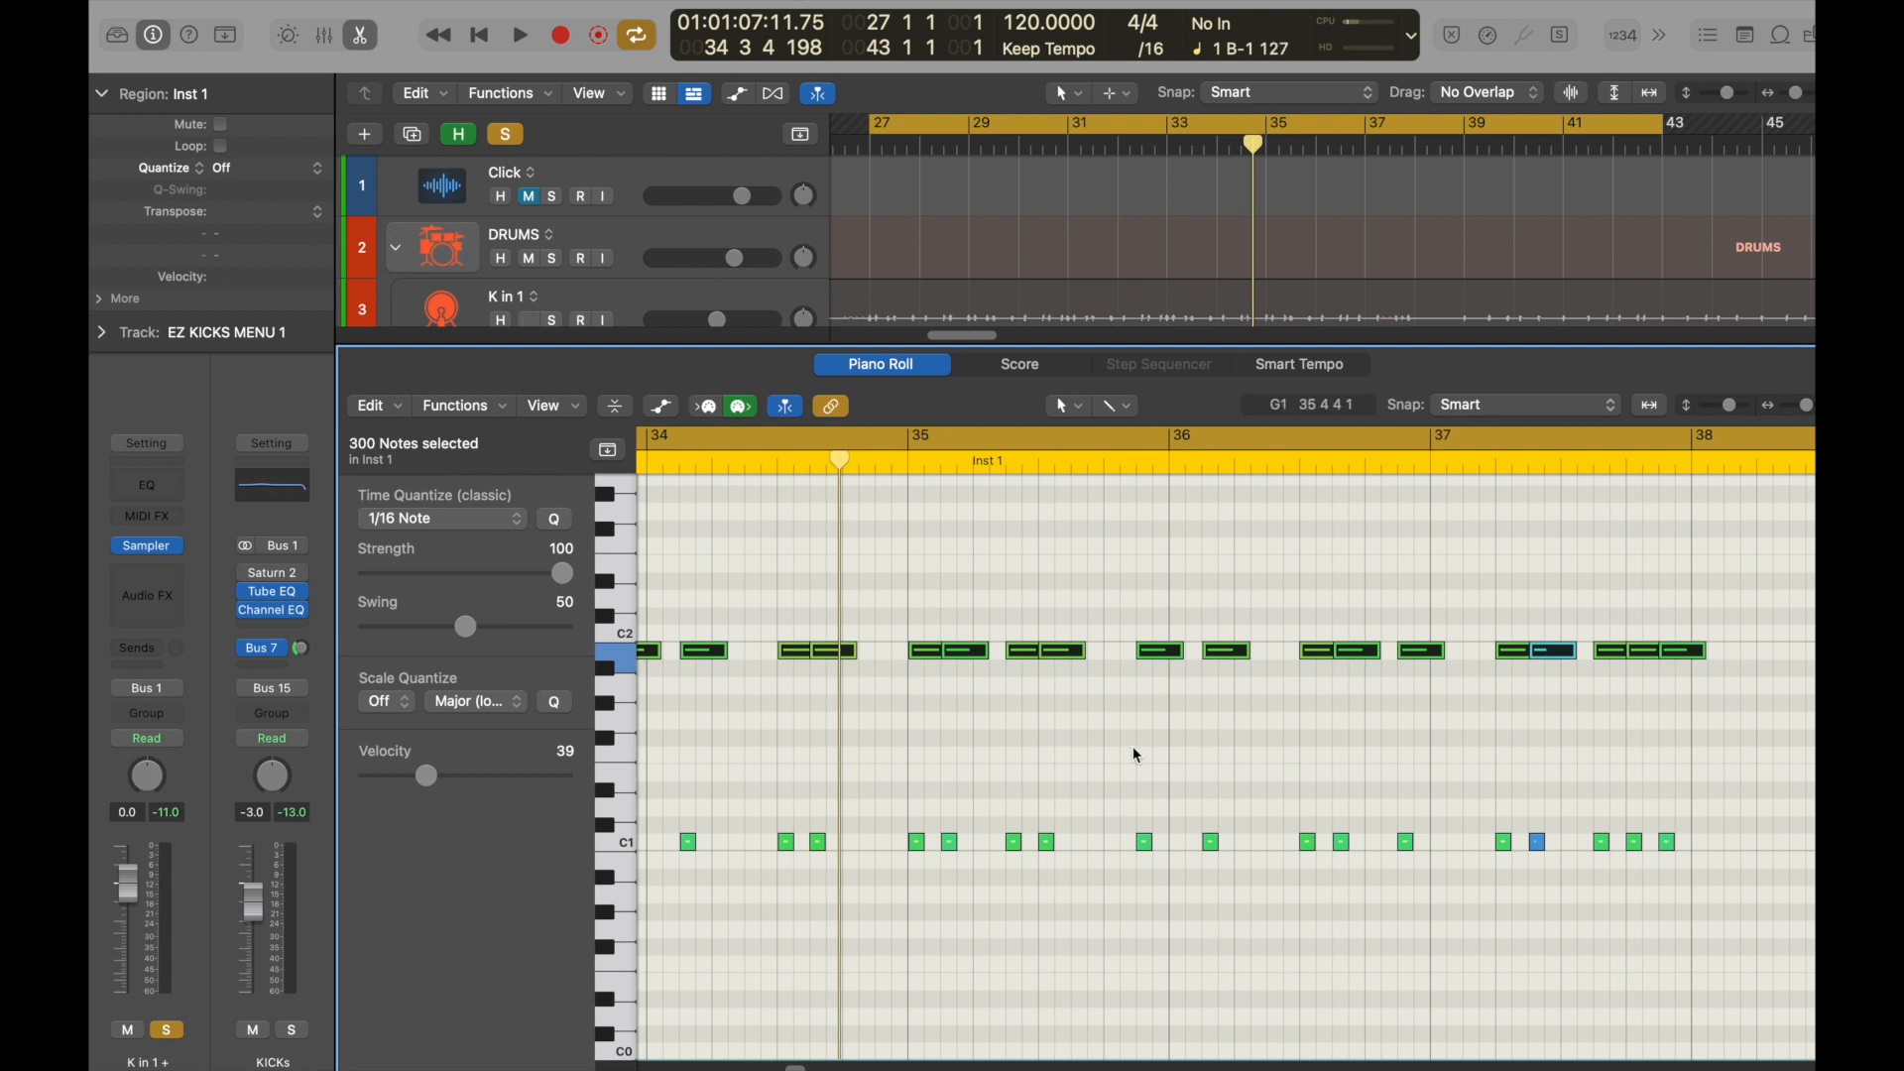
Open the EZ KICKS MENU 1 Sampler instrument to view its settings, and close it again.
mouse_move(156, 554)
click(151, 548)
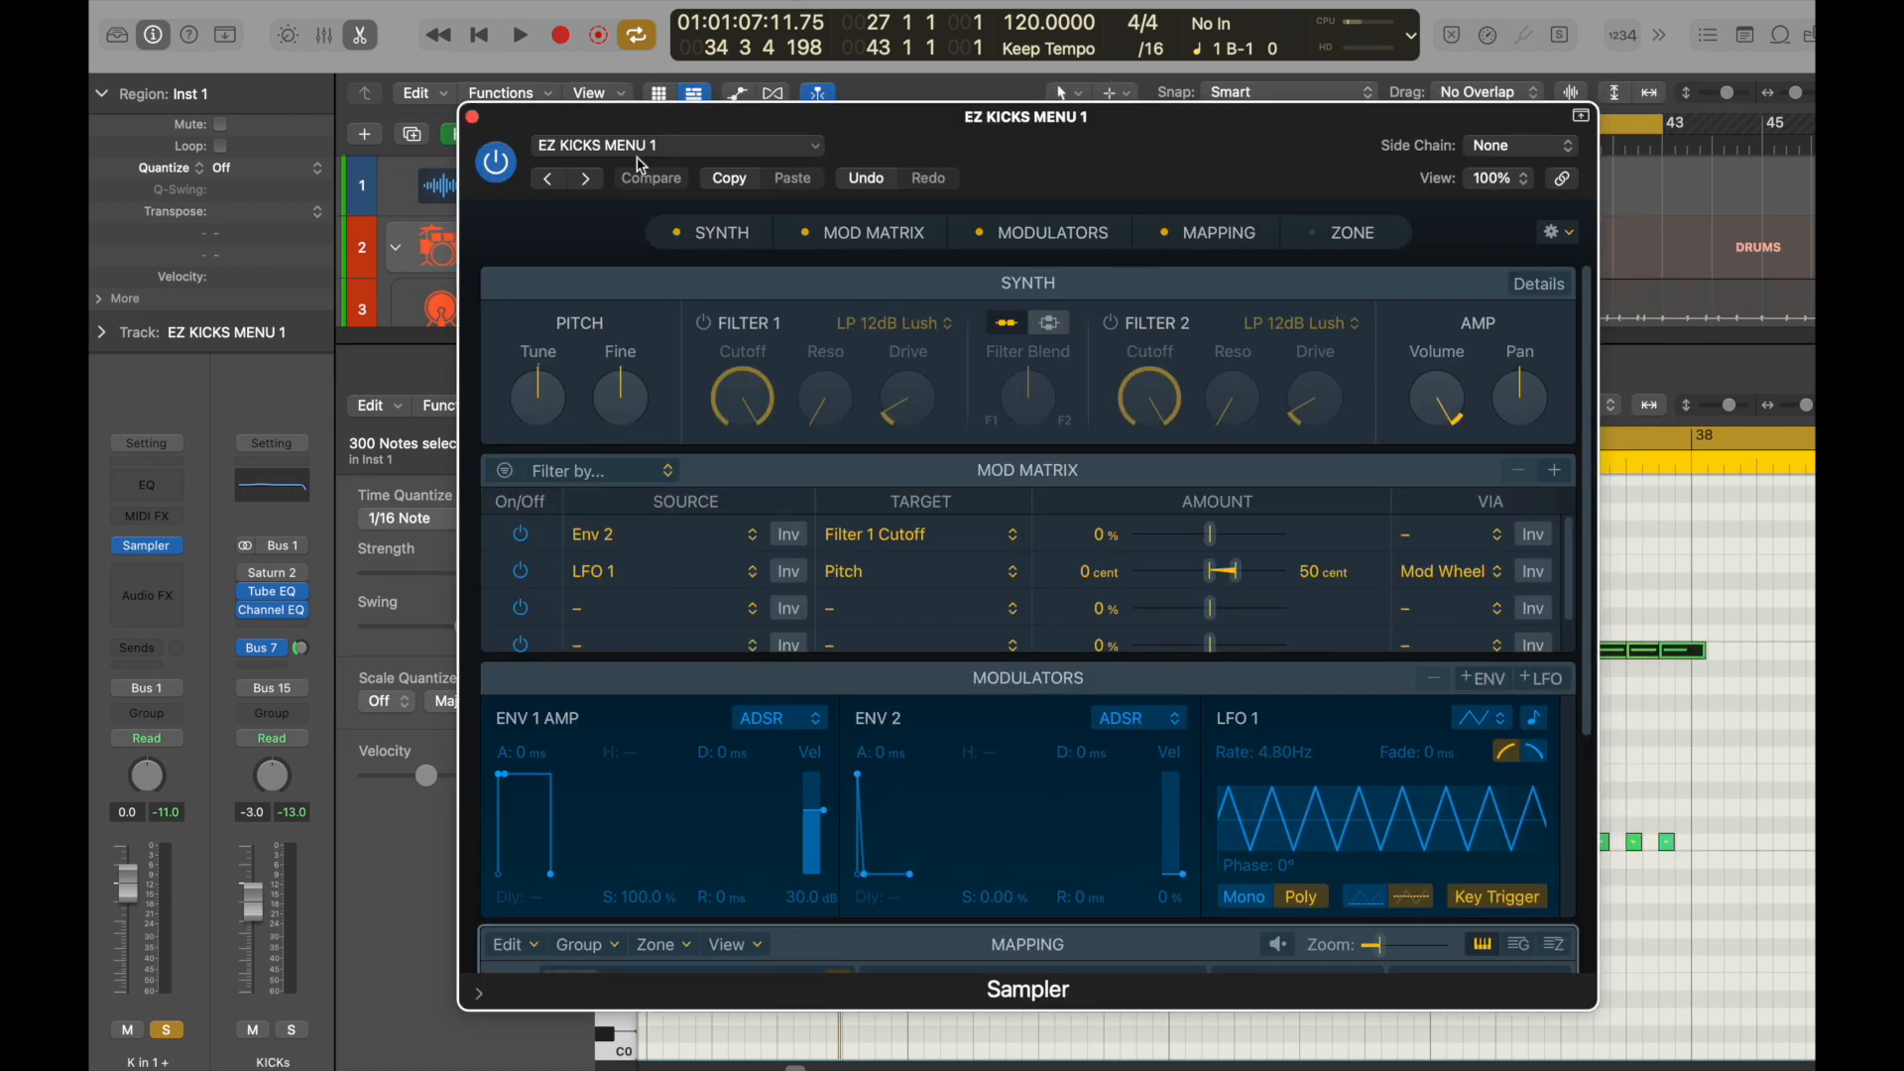
click(472, 118)
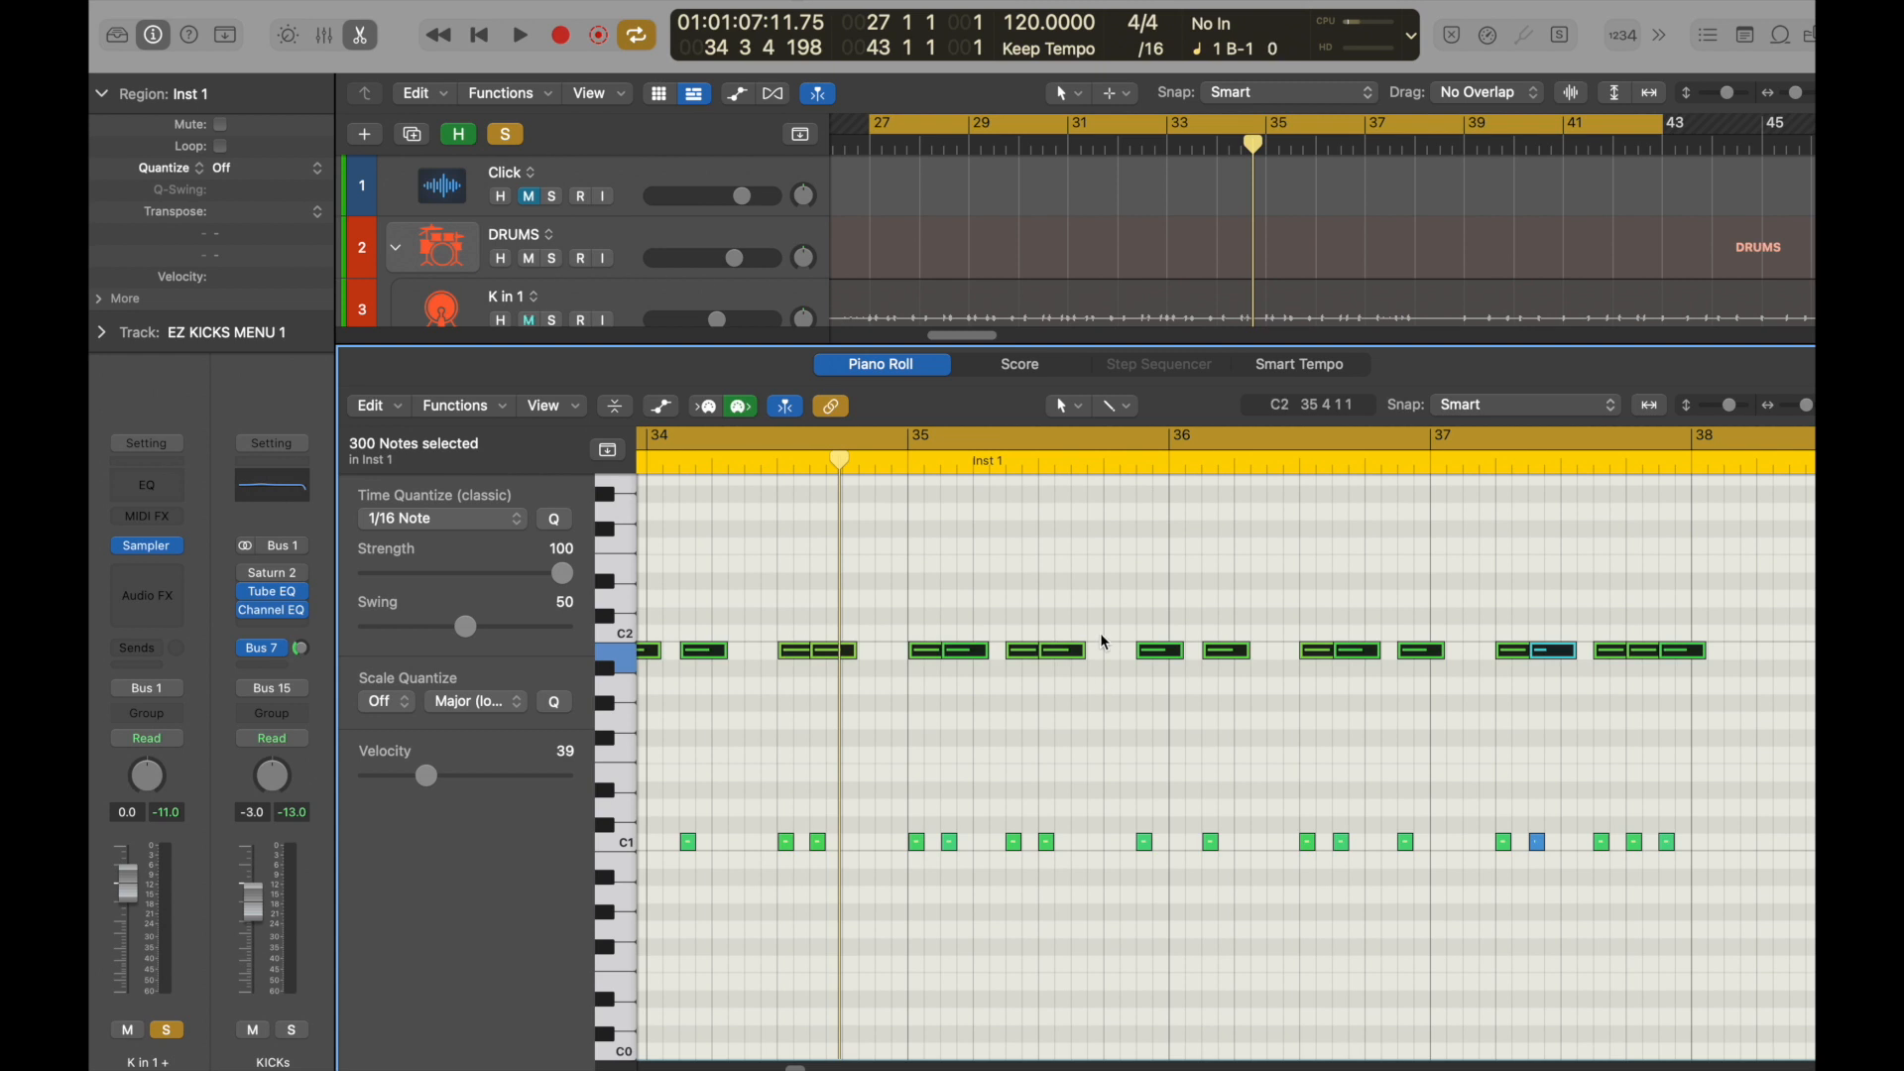
Close the Piano Roll, solo K in 1 alongside K in 1 +, and lower the K in 1 + volume to -5.6 dB during playback.
key(e)
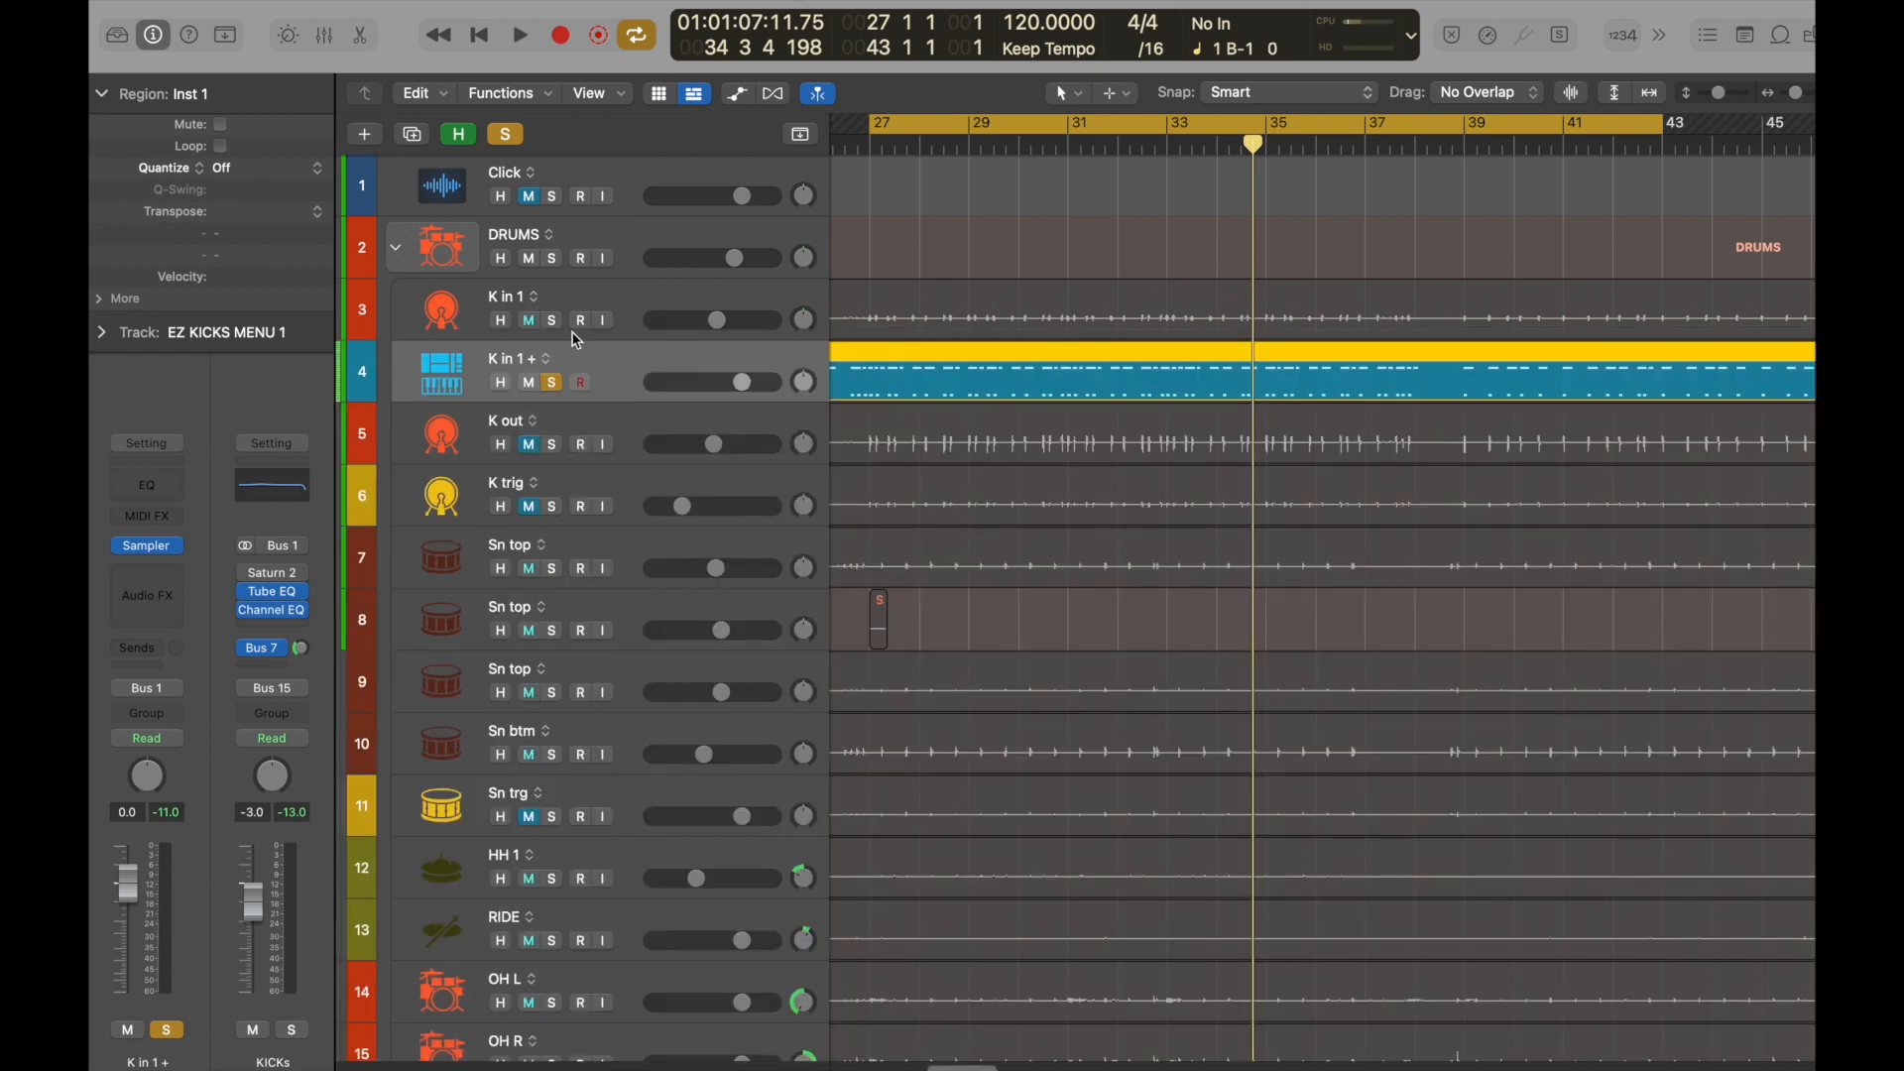
click(552, 320)
key(space)
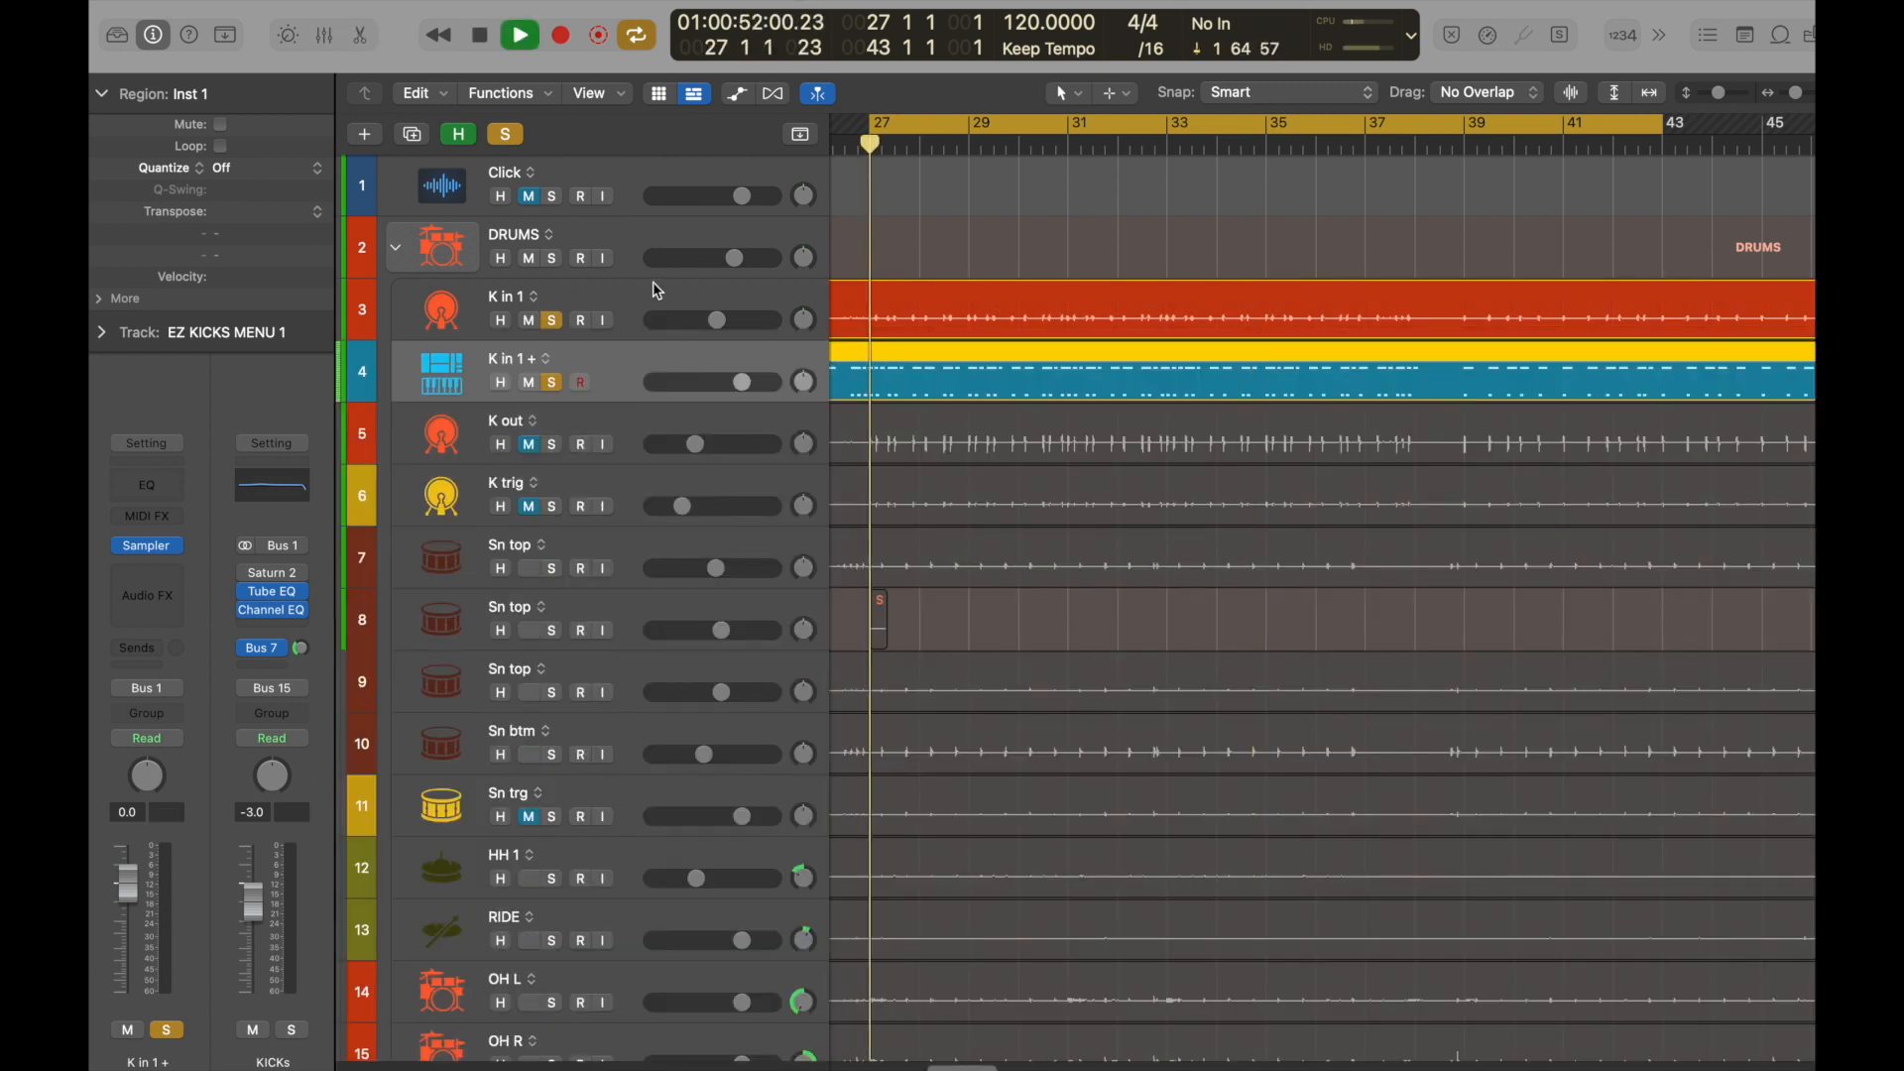
drag(720, 382, 684, 381)
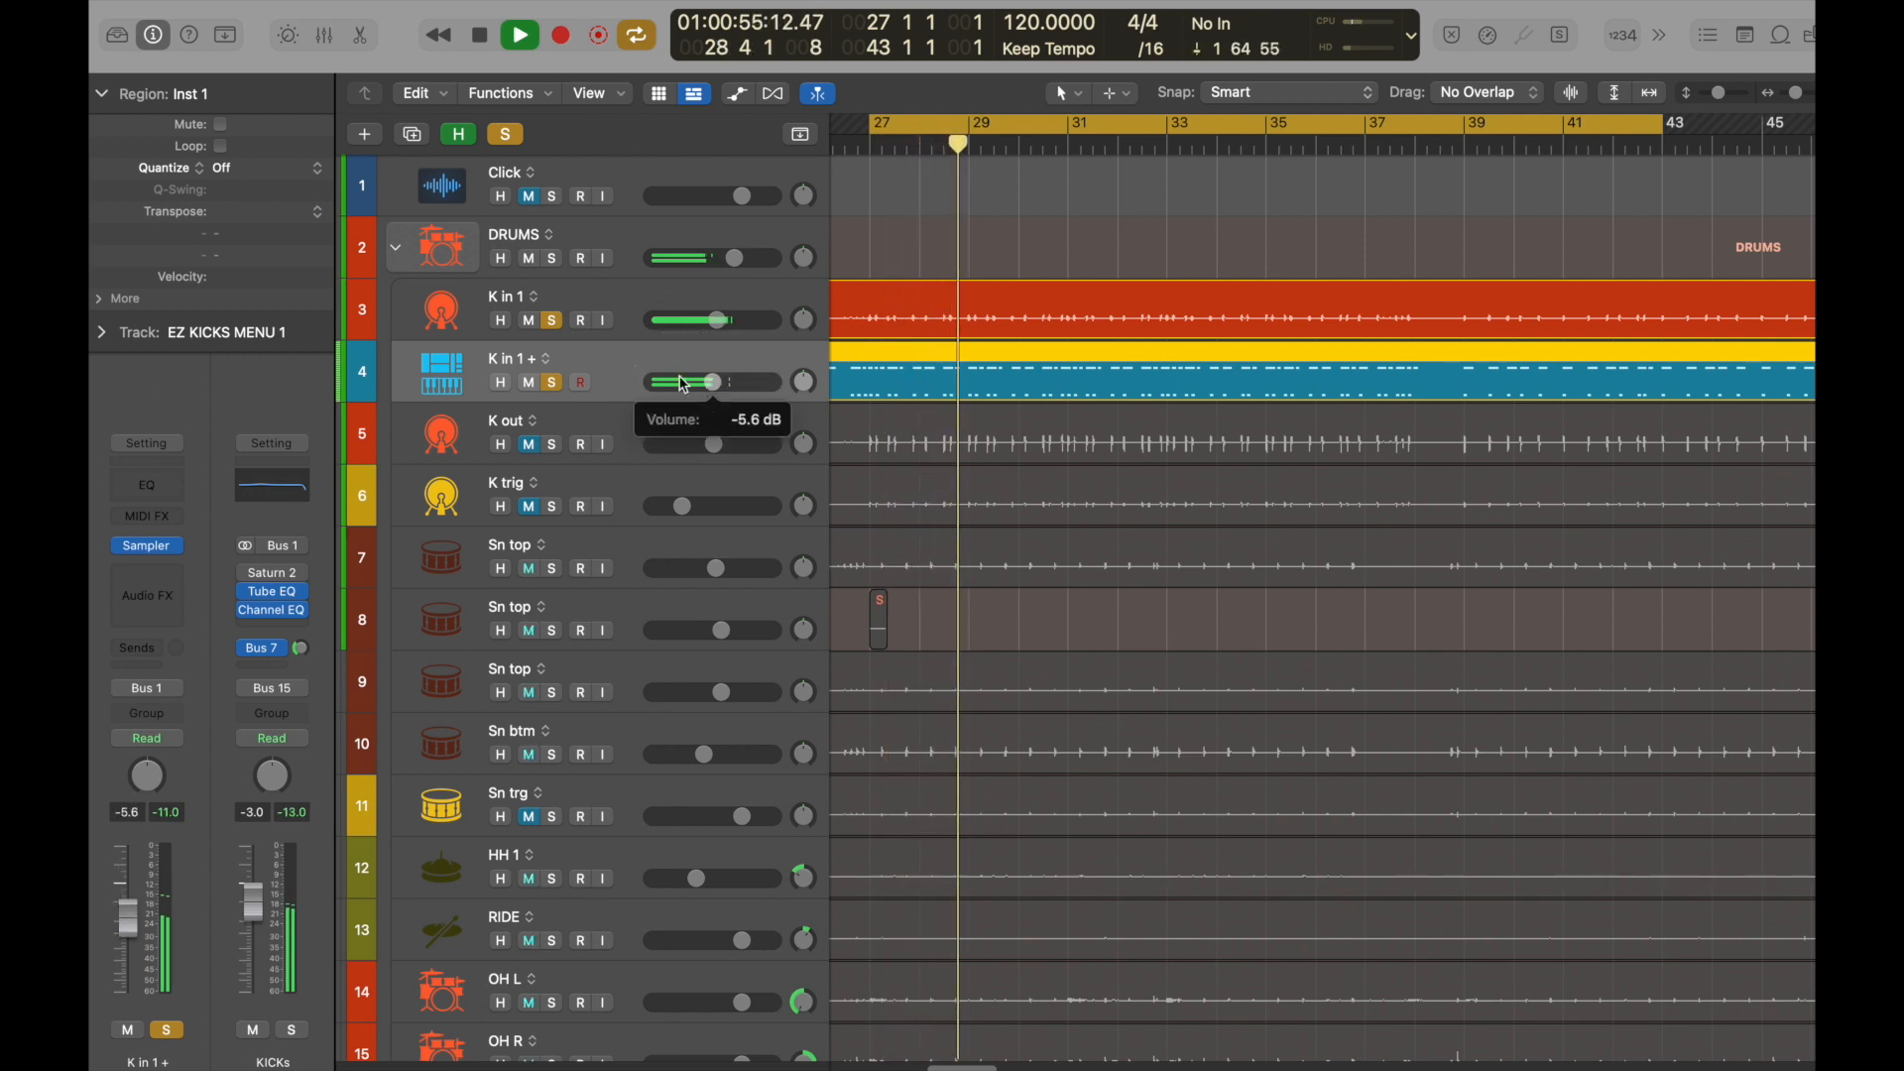
Compare the kick with and without K in 1 + by toggling its solo, and lower its volume to -10.6 dB.
click(556, 384)
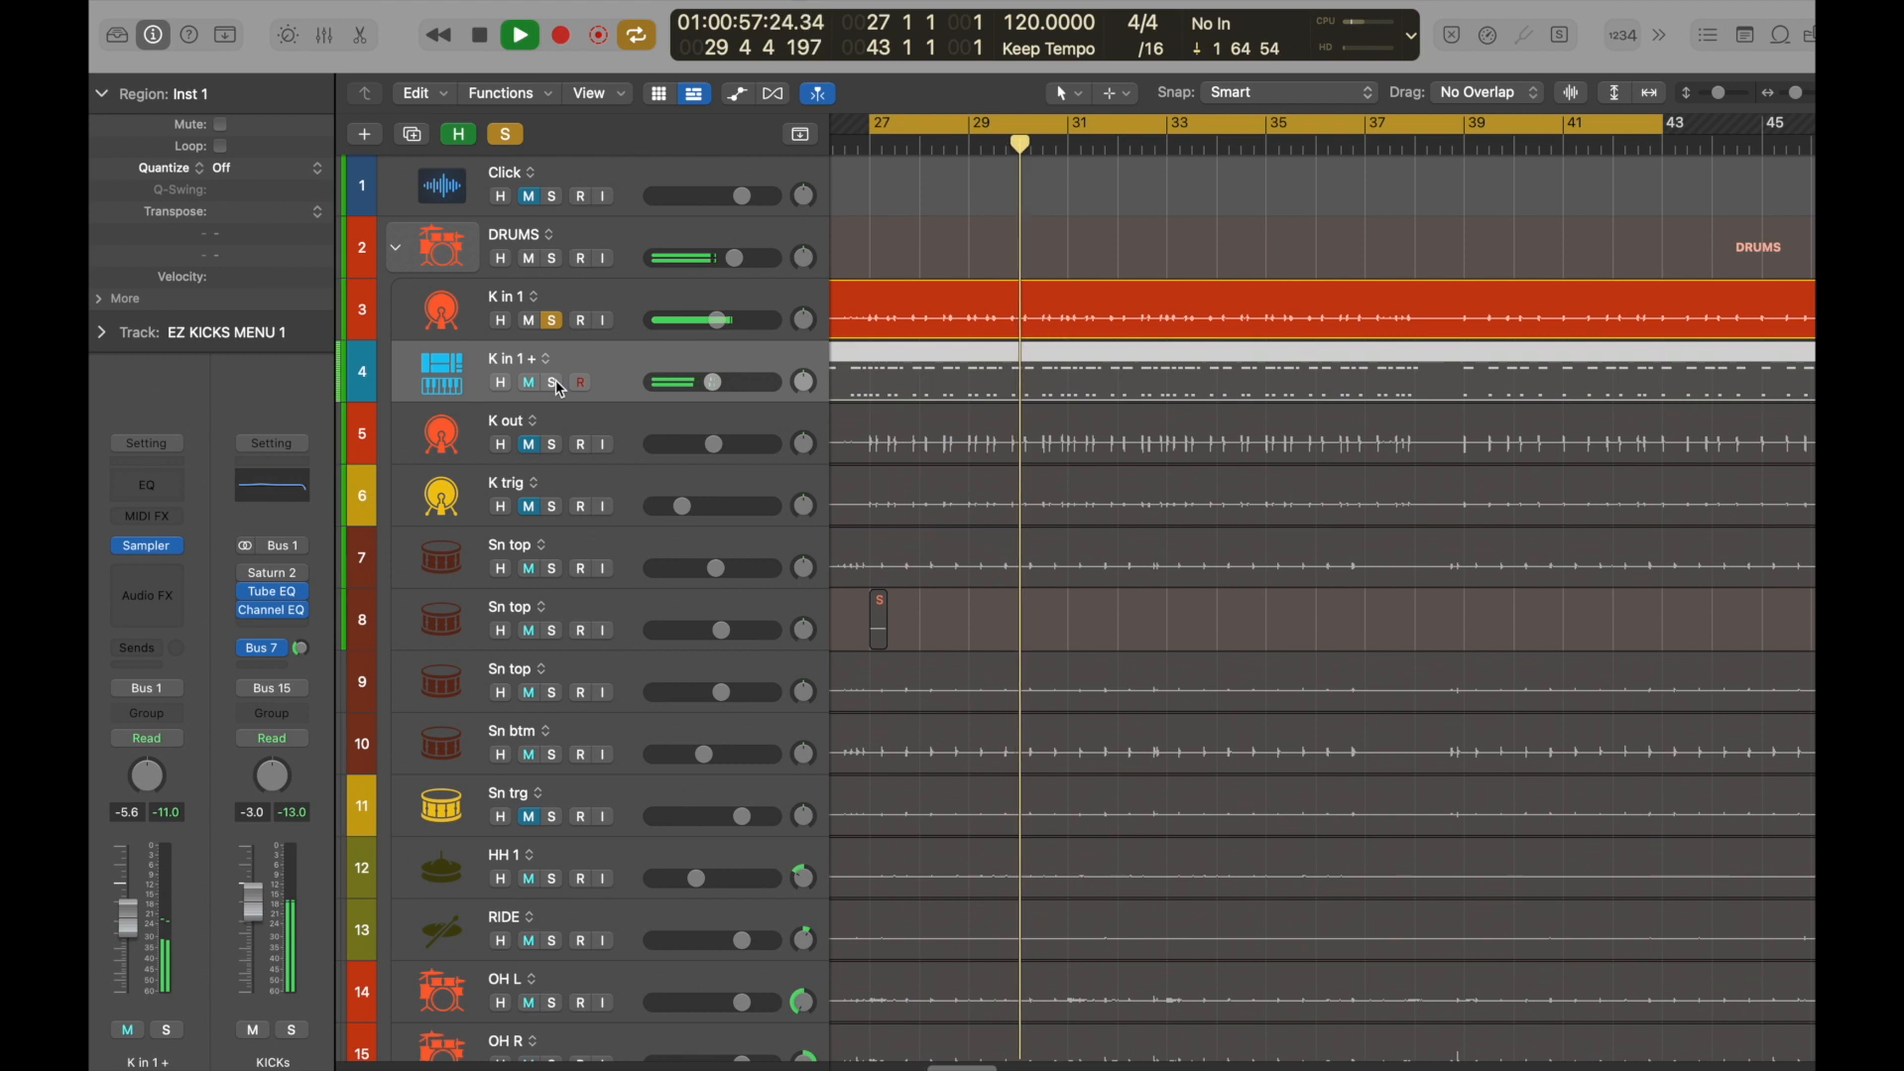
click(555, 384)
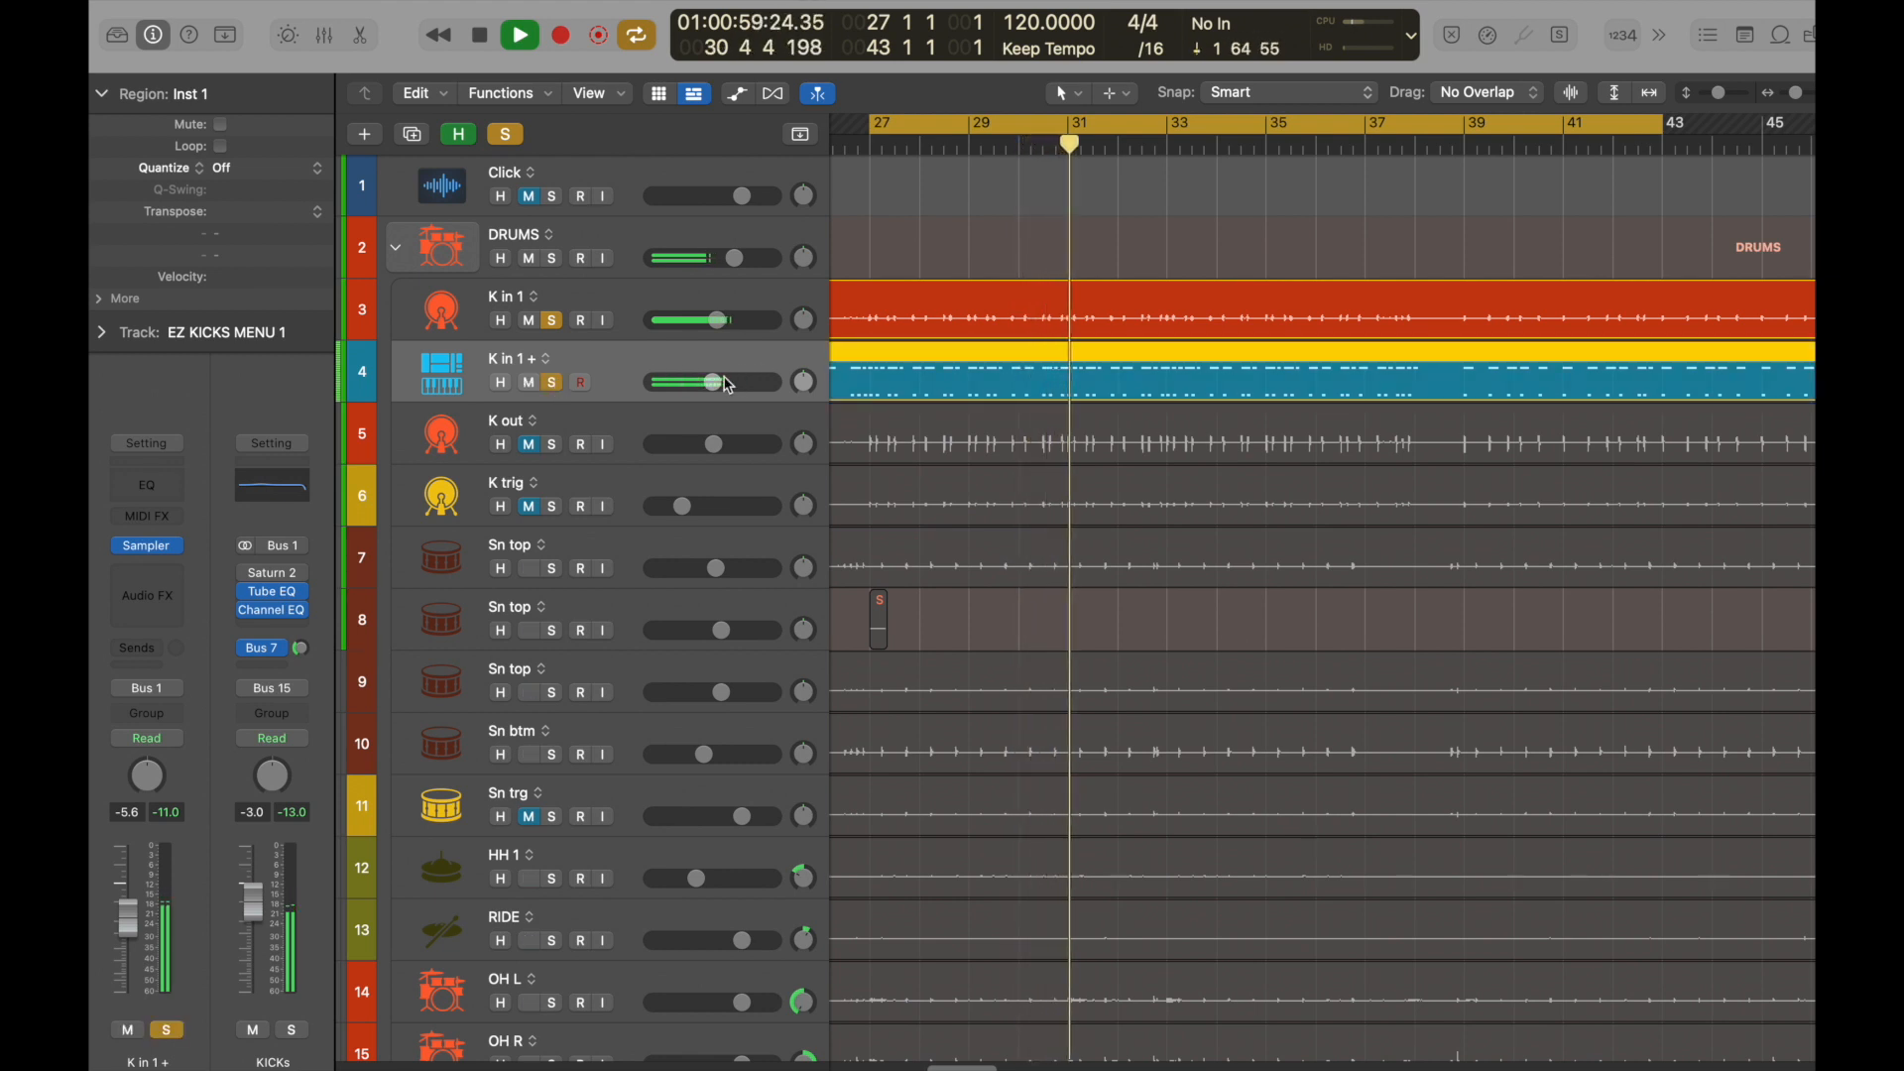
drag(723, 387, 699, 383)
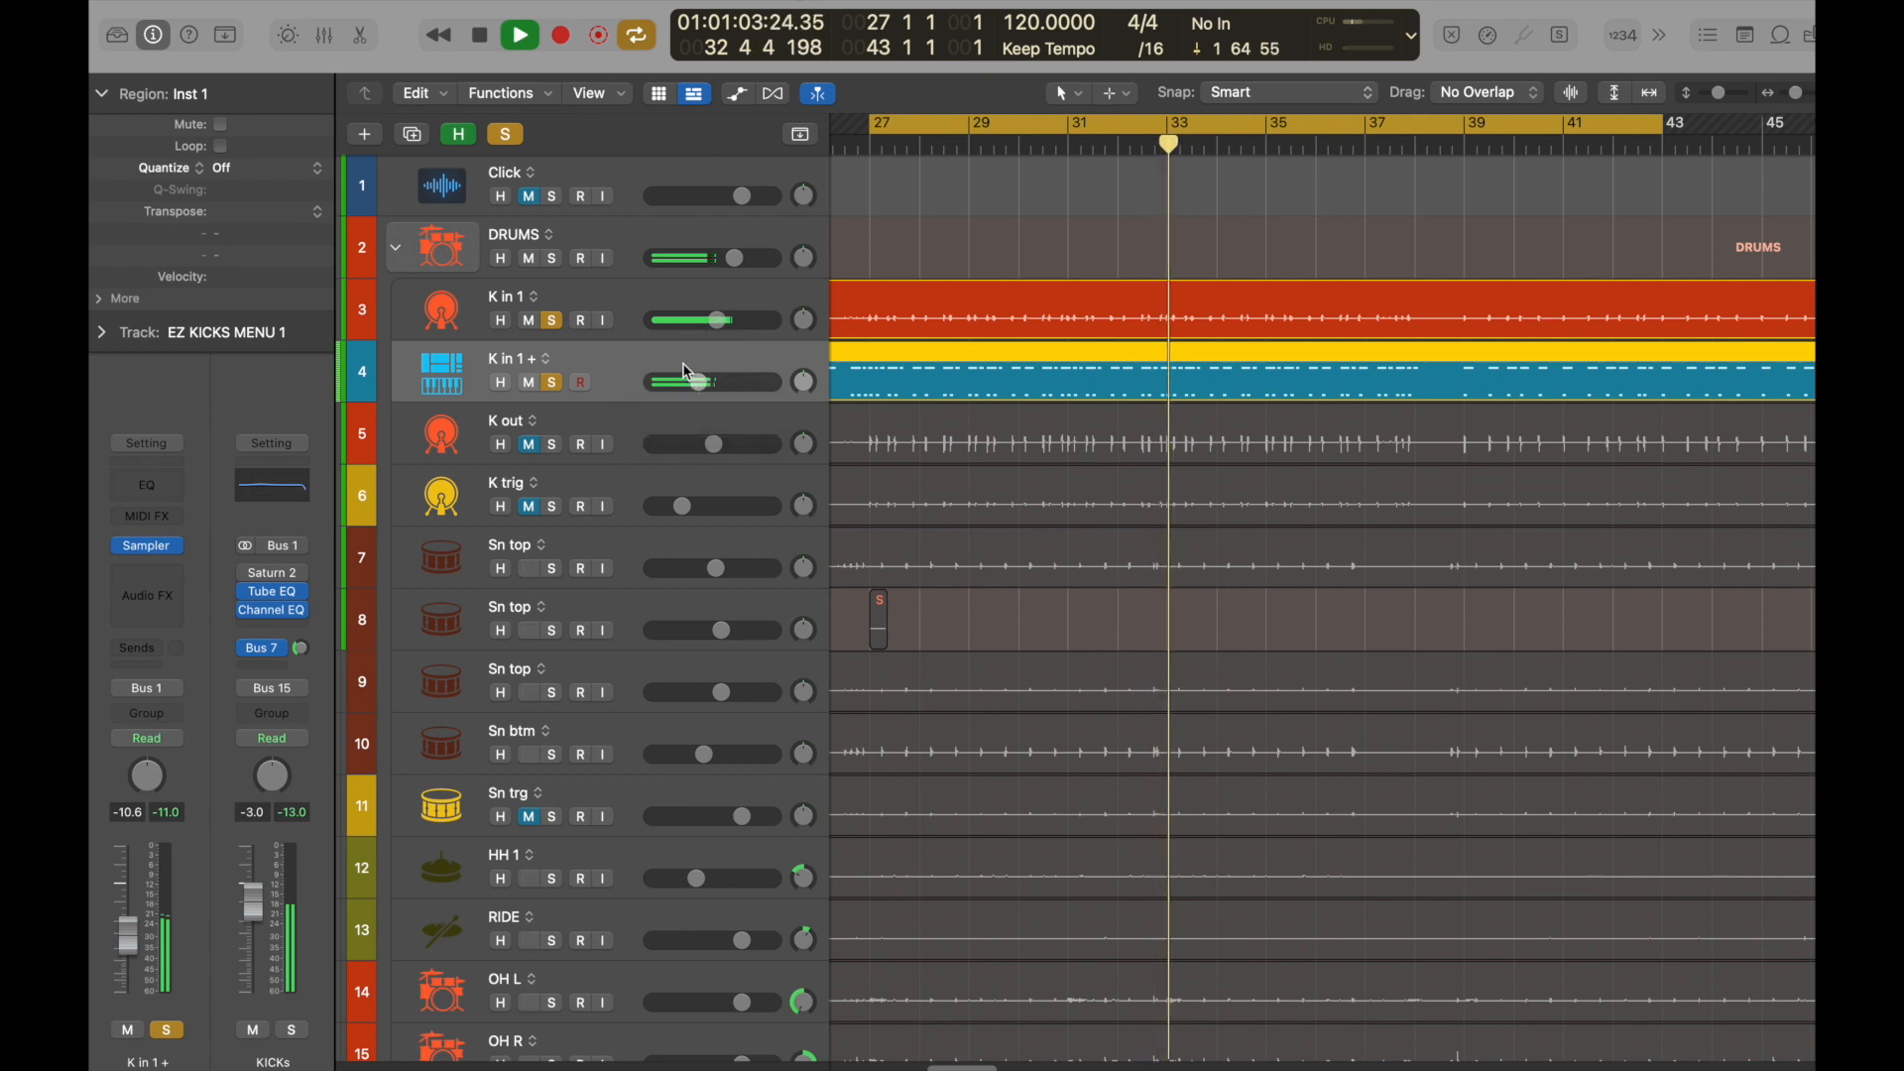